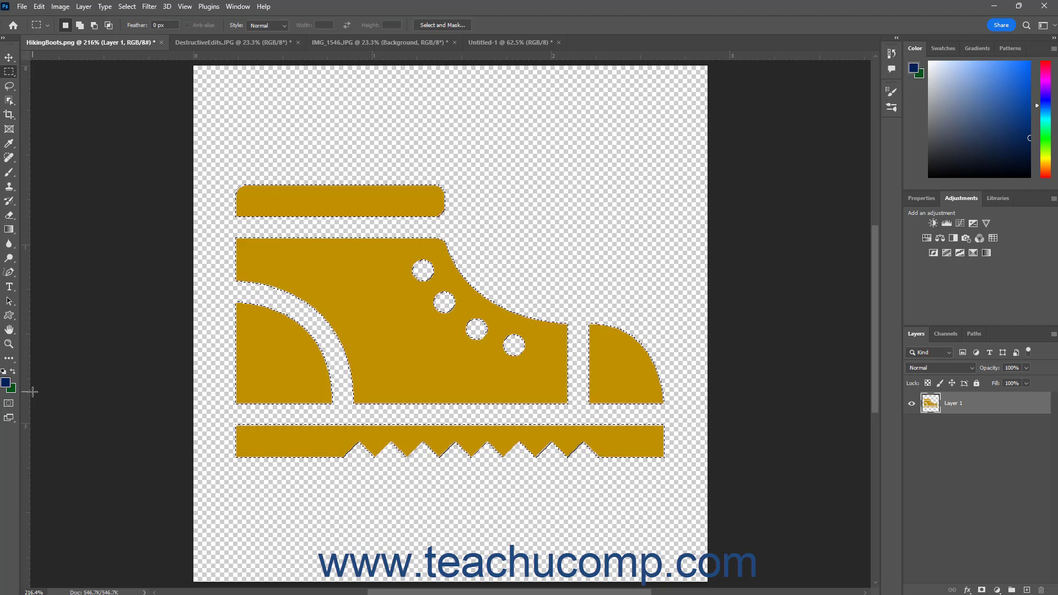
In IMG_1546.JPG, set the original IMG_1546.JPG snapshot as the history source.
left_click(358, 42)
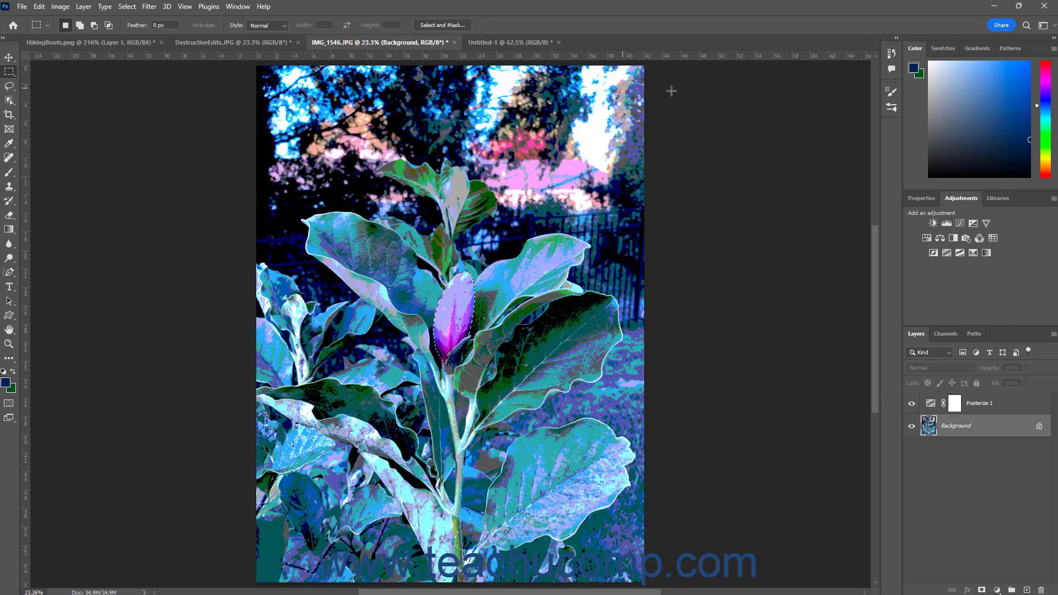
left_click(892, 55)
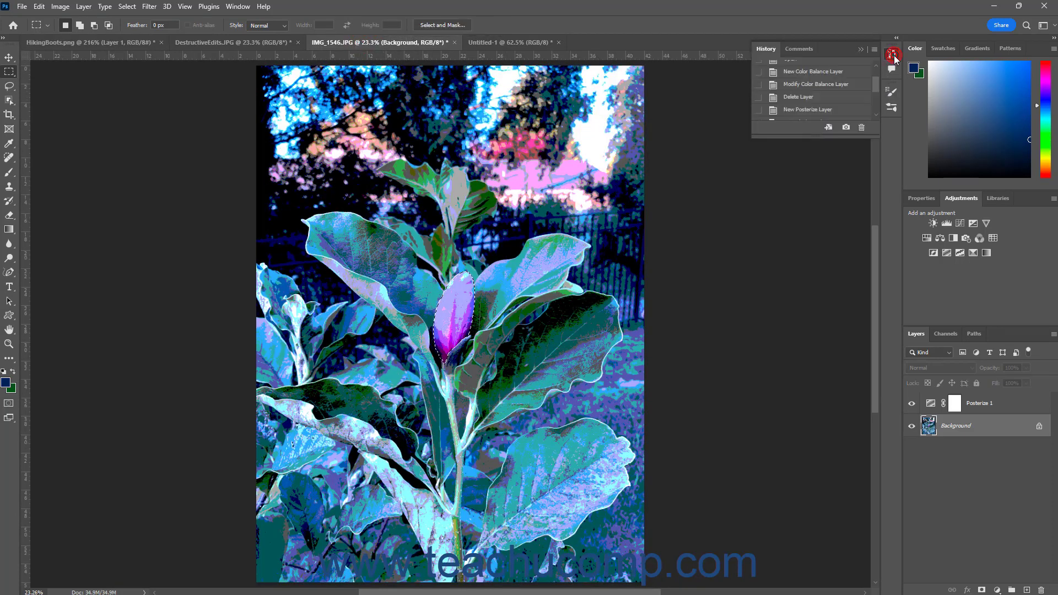
scroll(823, 89, "up", 2)
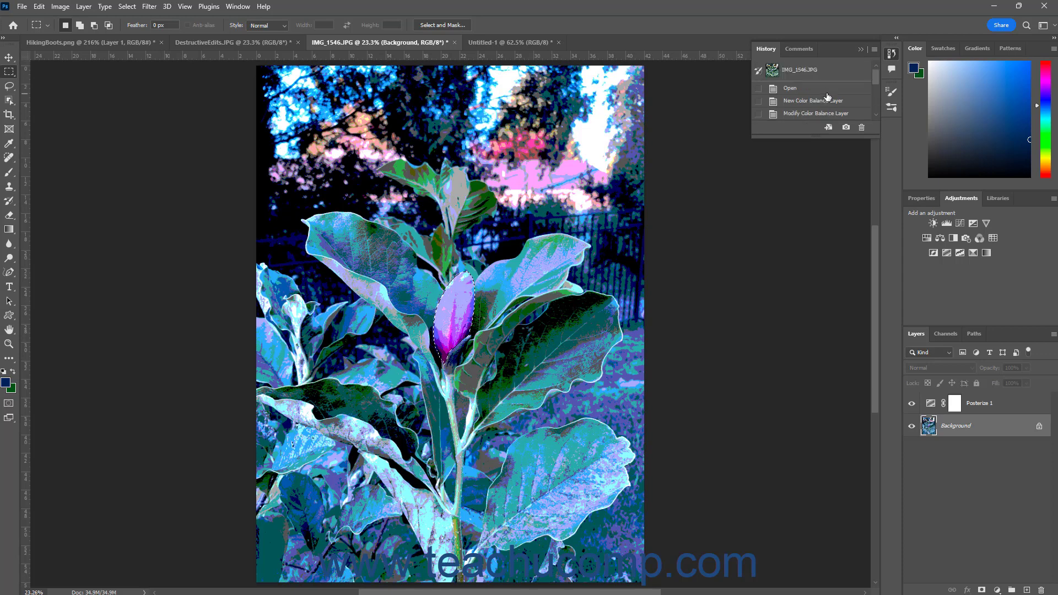
left_click(757, 89)
left_click(758, 70)
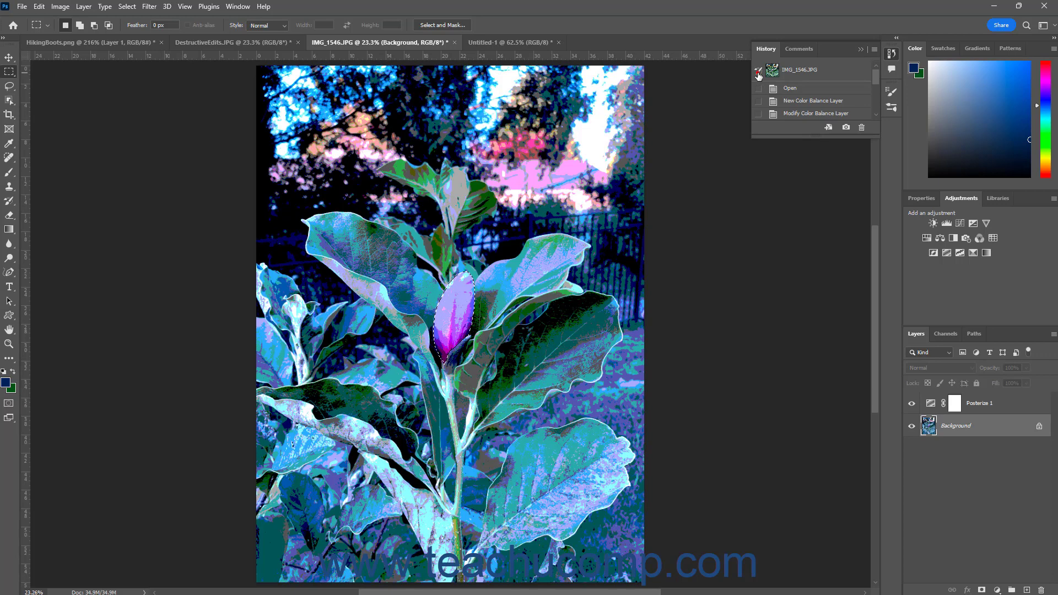
left_click(891, 53)
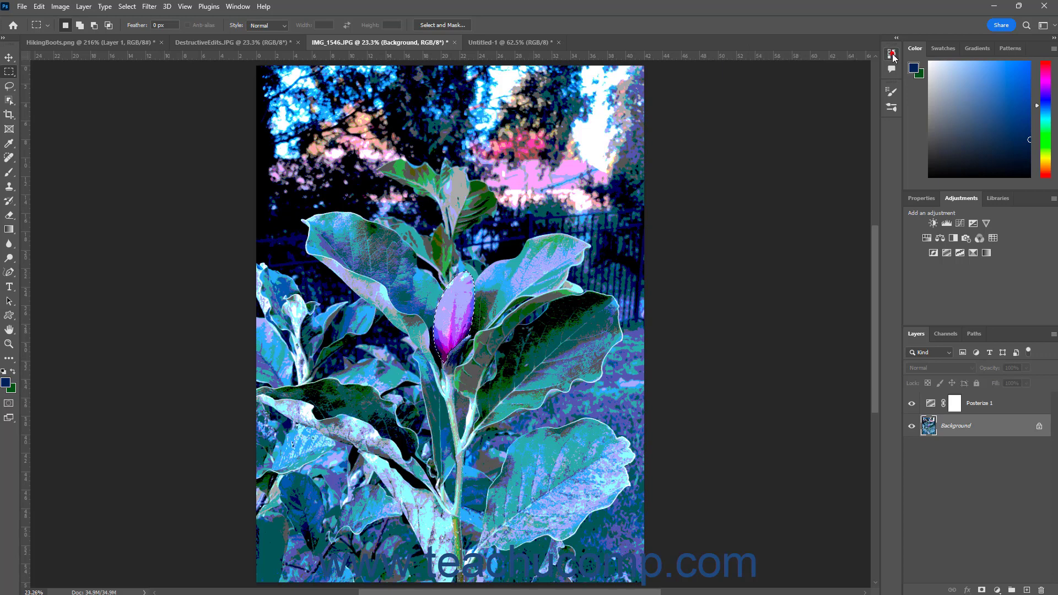
In Untitled-1, create a new path and draw a wavy freeform pen line across the canvas, then show the Background layer.
left_click(529, 42)
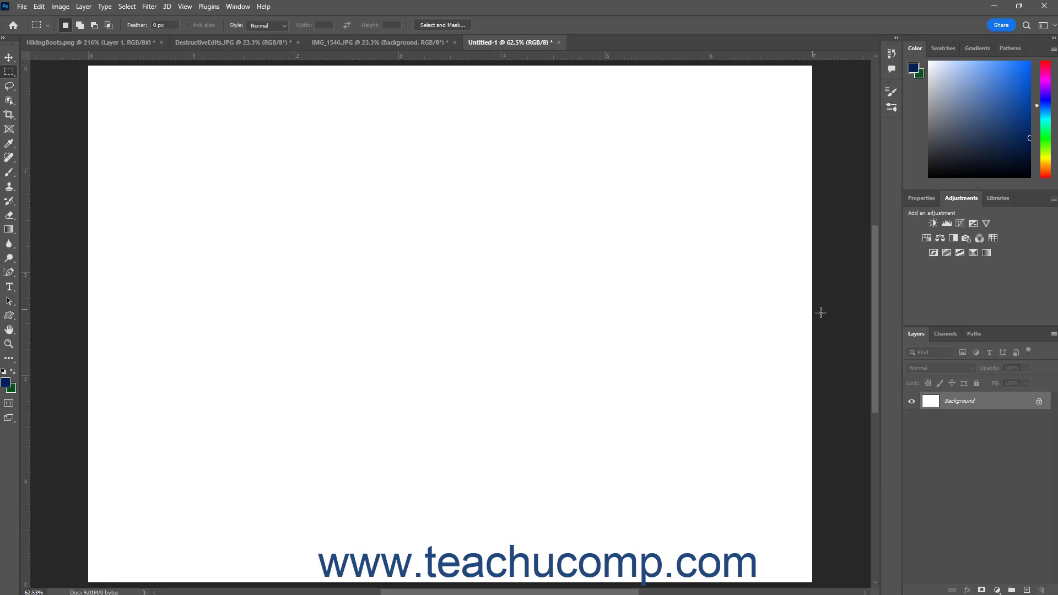
left_click(973, 337)
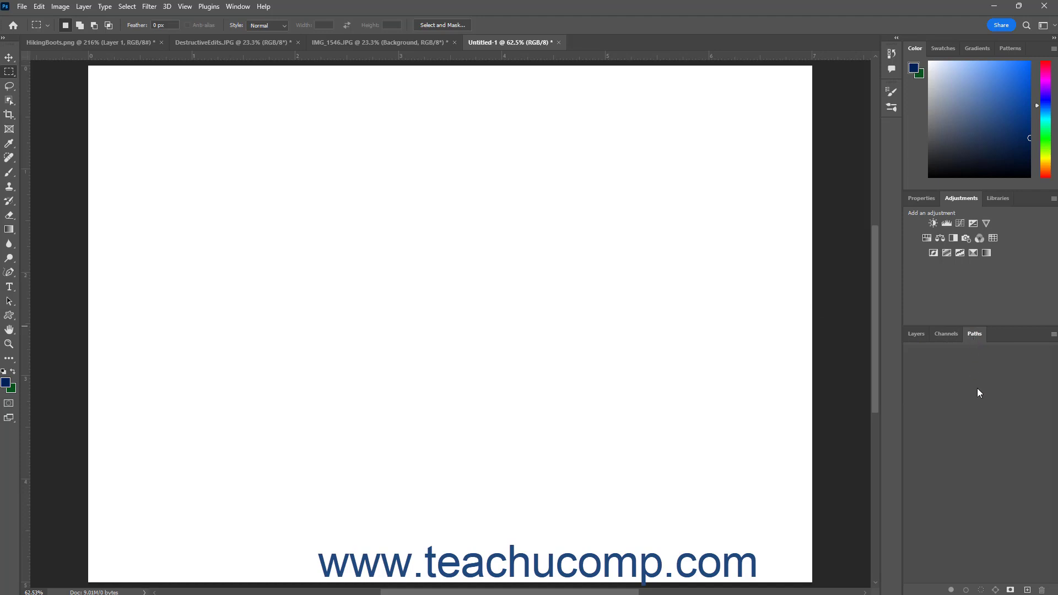
left_click(1026, 590)
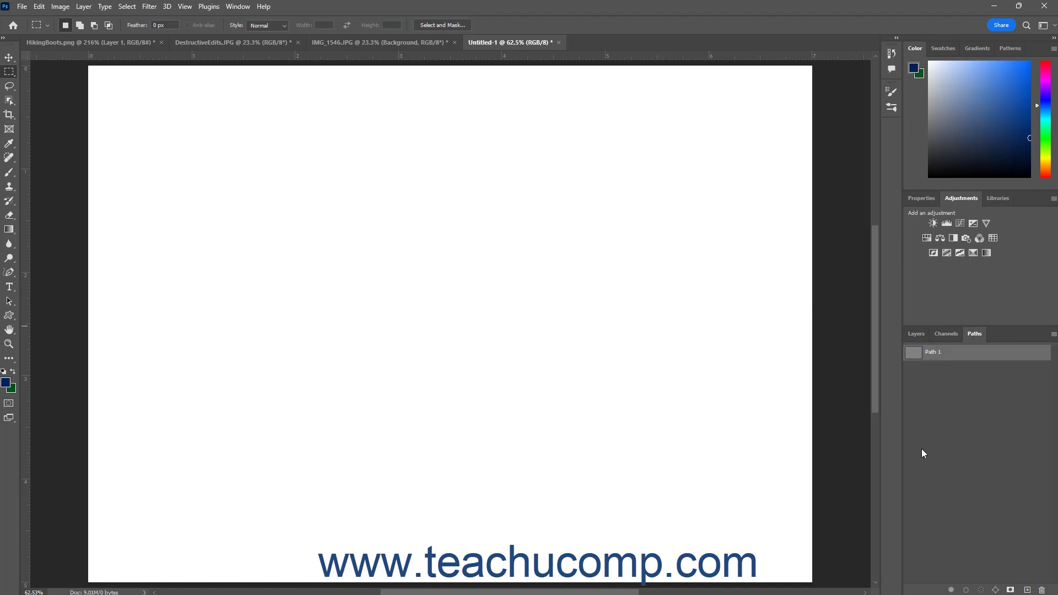
left_click(6, 274)
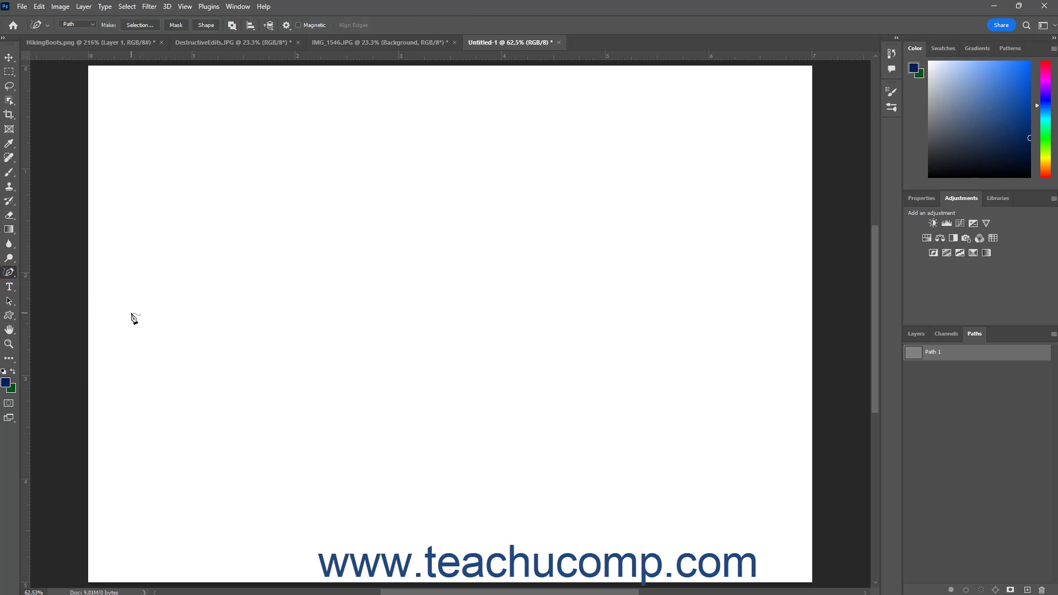
mouse_move(132, 317)
left_mouse_down()
mouse_move(233, 262)
mouse_move(330, 281)
mouse_move(448, 328)
mouse_move(509, 317)
mouse_move(596, 273)
mouse_move(700, 286)
mouse_move(774, 333)
left_mouse_up()
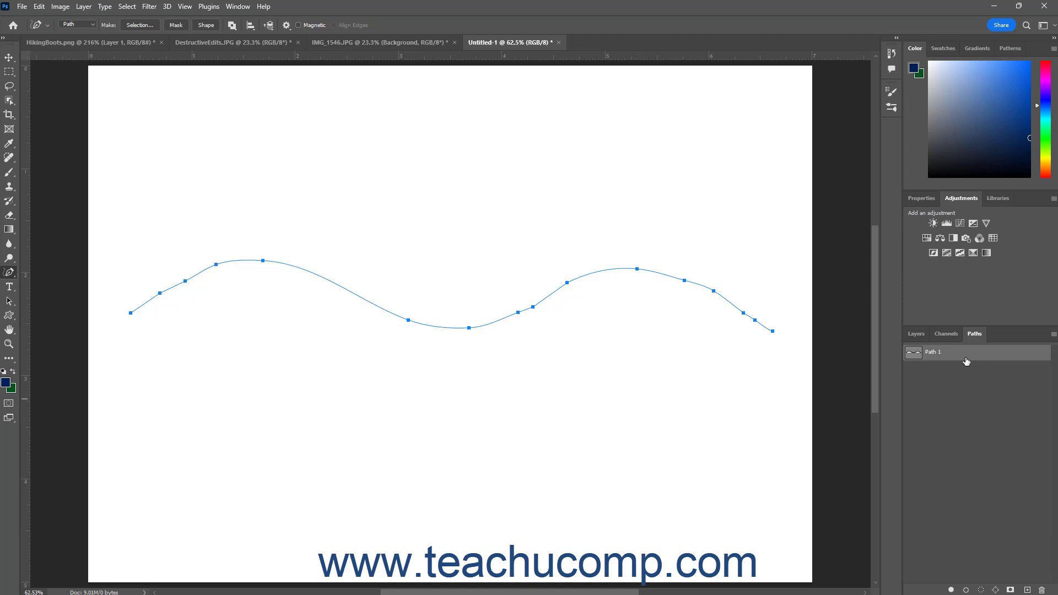
left_click(915, 334)
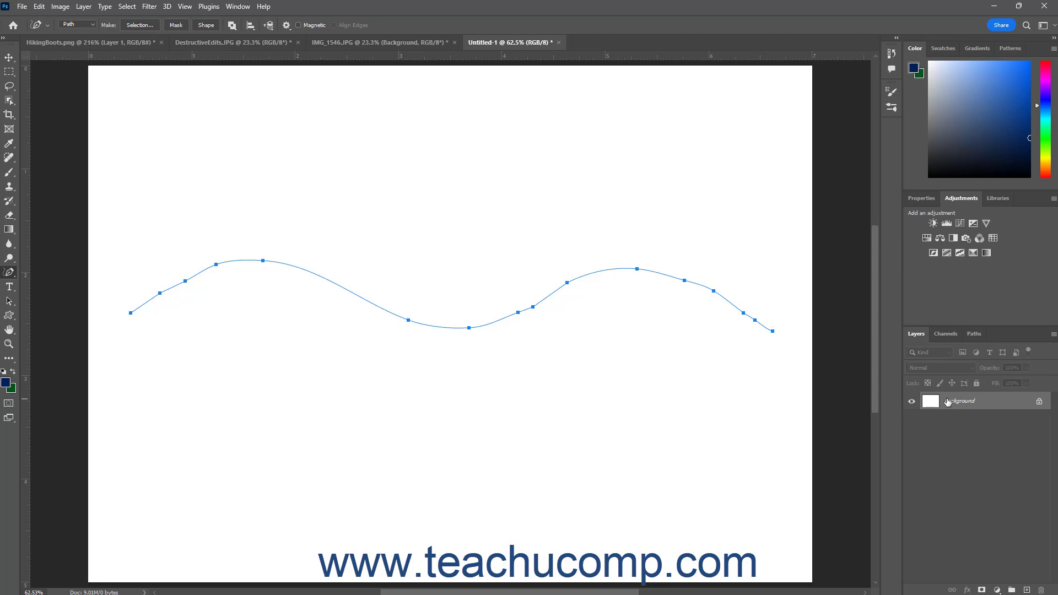
Switch to HikingBoots.png and open the Fill settings for the selected boot shapes.
left_click(130, 44)
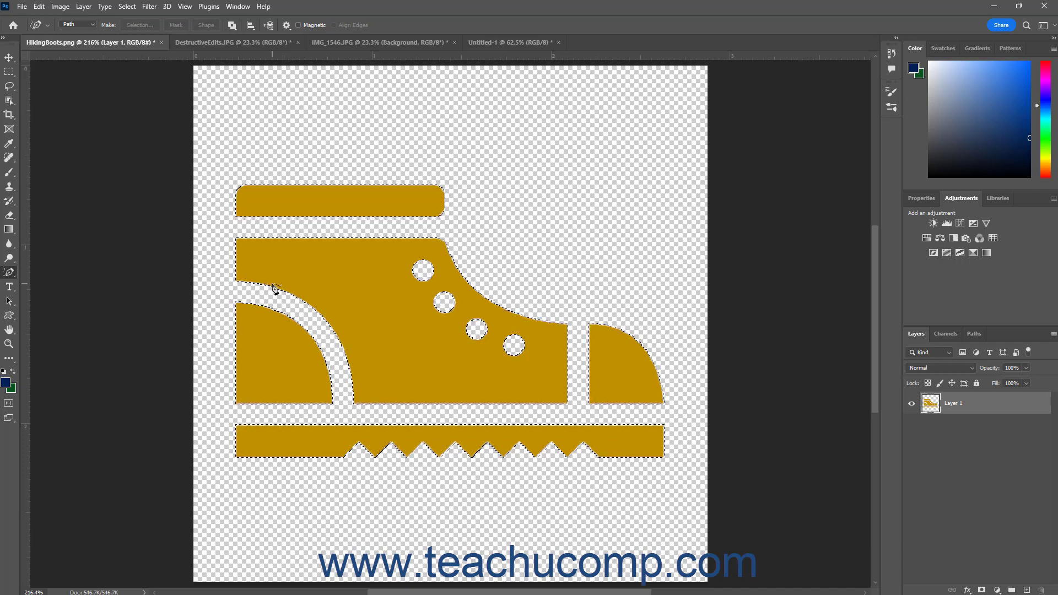
left_click(39, 7)
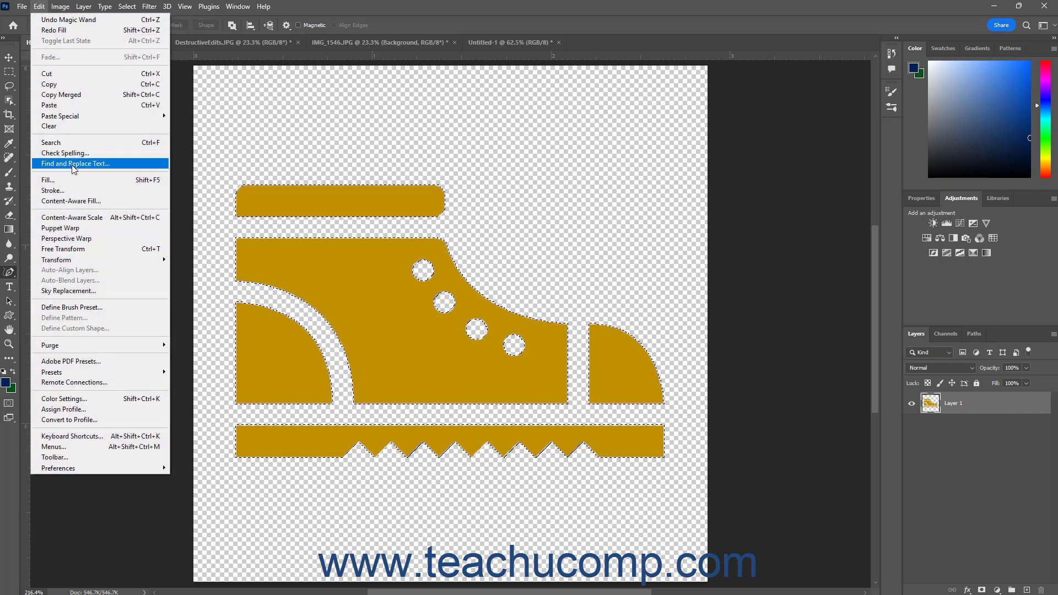
left_click(75, 184)
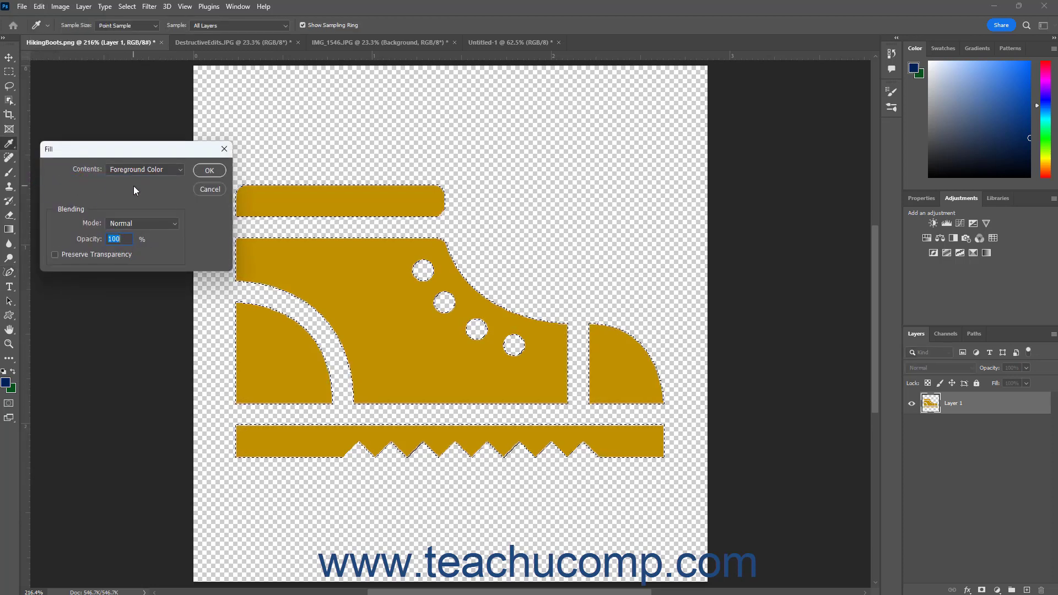
Set the fill contents to a custom bright red color.
left_click(179, 170)
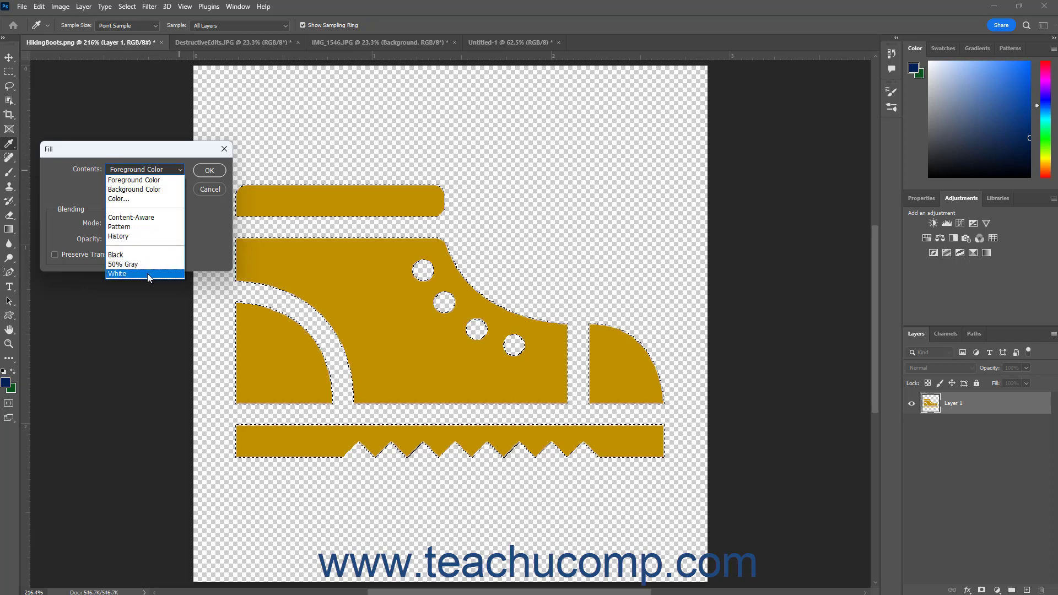
left_click(142, 200)
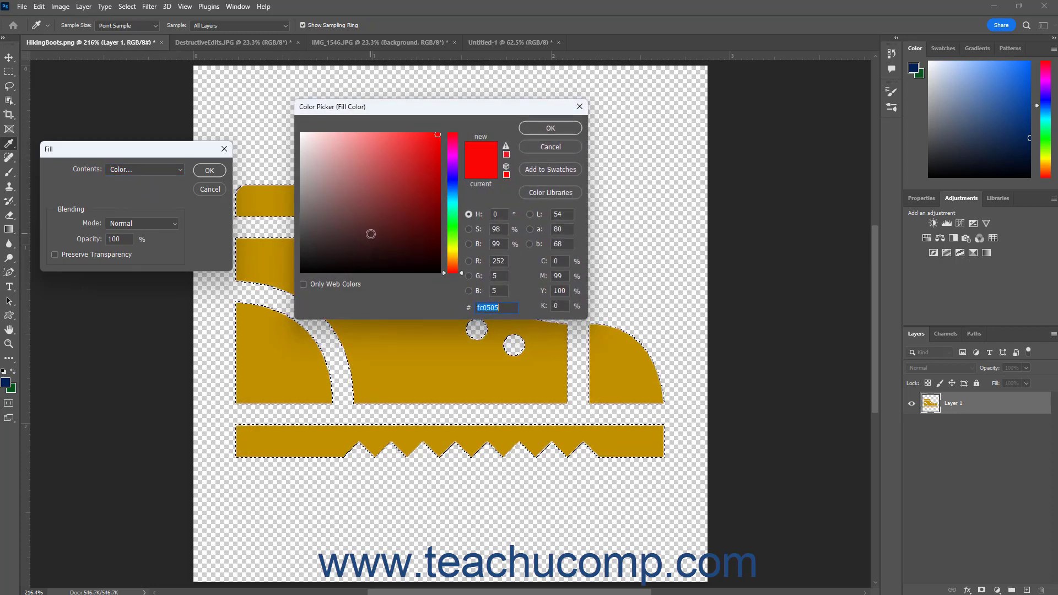
left_click_drag(383, 224, 437, 136)
left_click(530, 128)
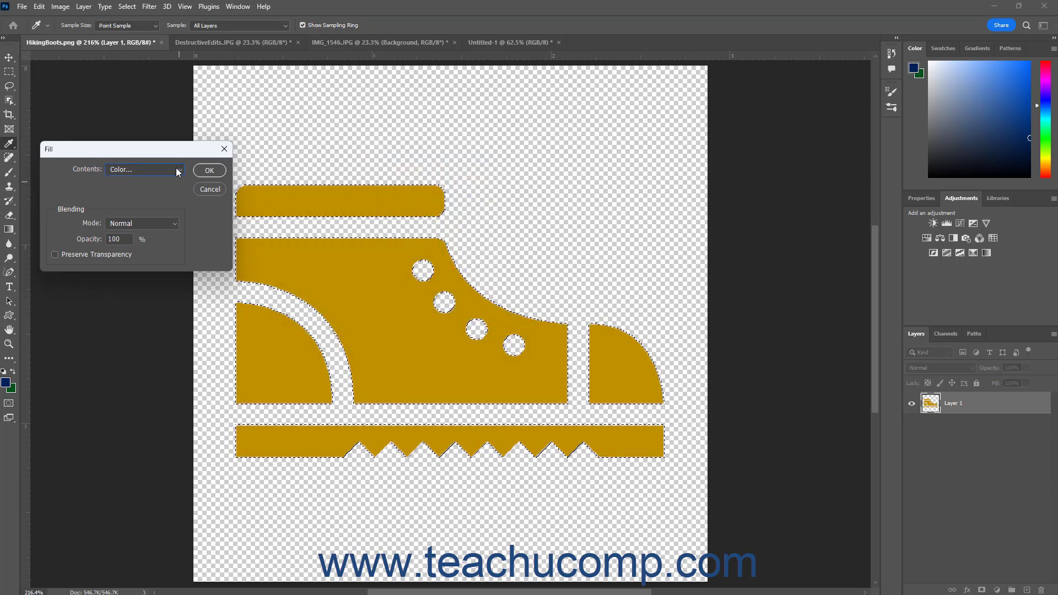
Fill the selected boot shapes with the background color.
left_click(179, 171)
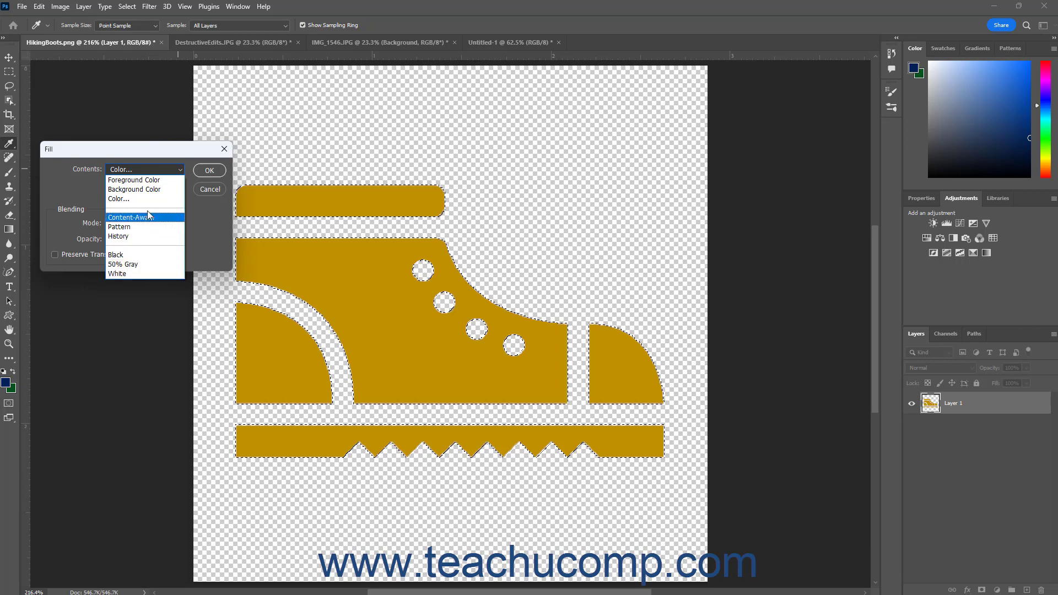
left_click(152, 191)
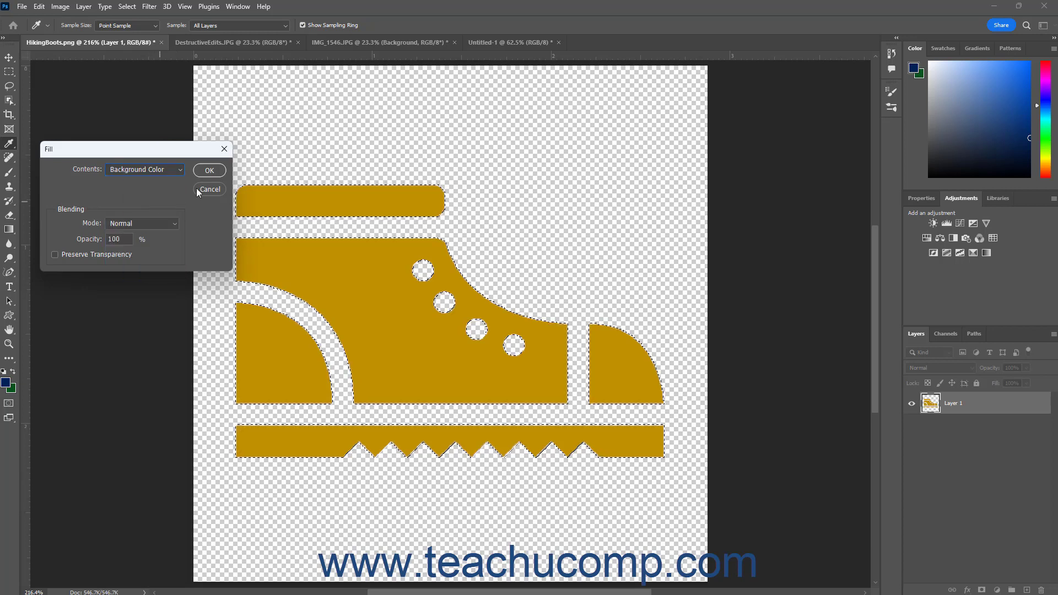
left_click(210, 171)
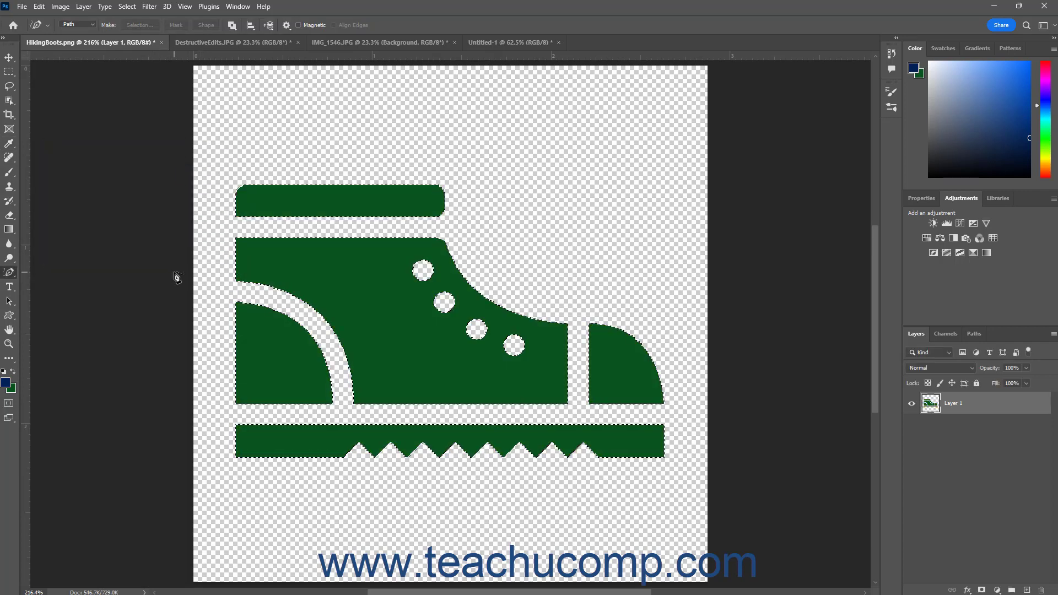
In DestructiveEdits.JPG, fill the selected ground area below the hydrangeas using Content-Aware contents with Color Adaptation.
left_click(250, 44)
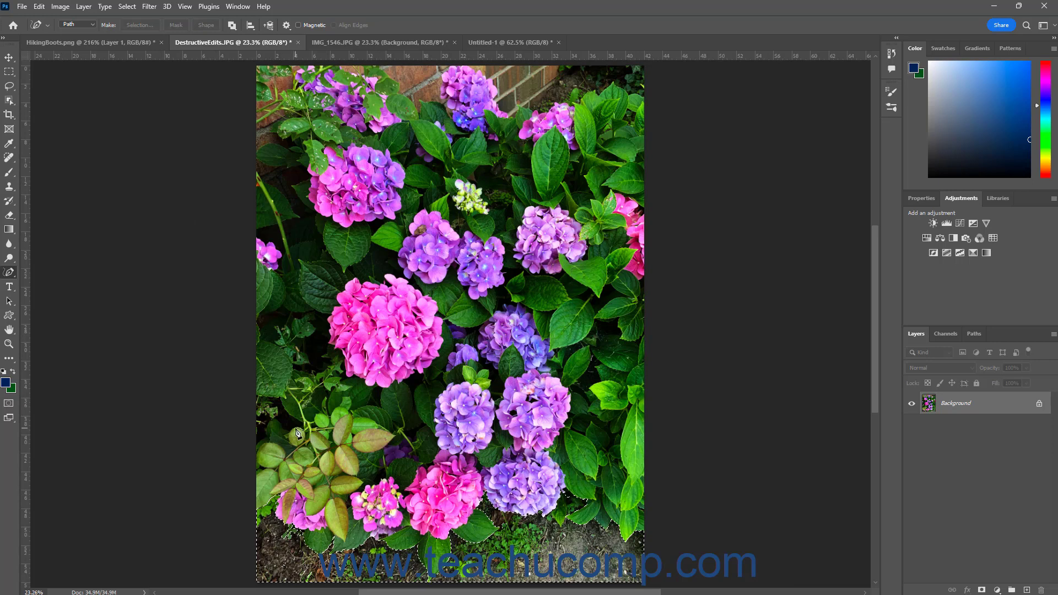
left_click(39, 7)
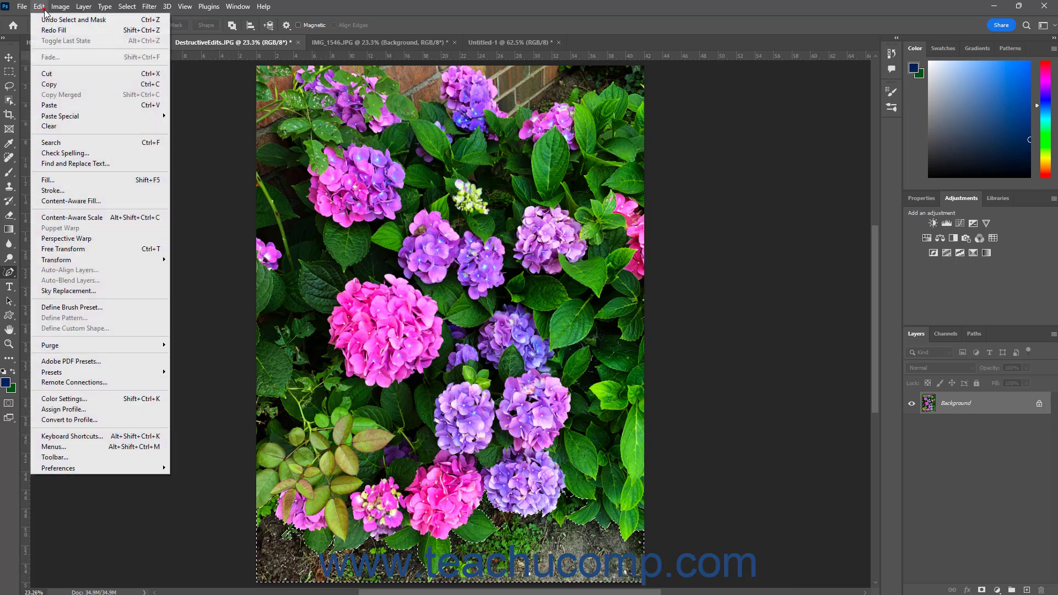
left_click(48, 180)
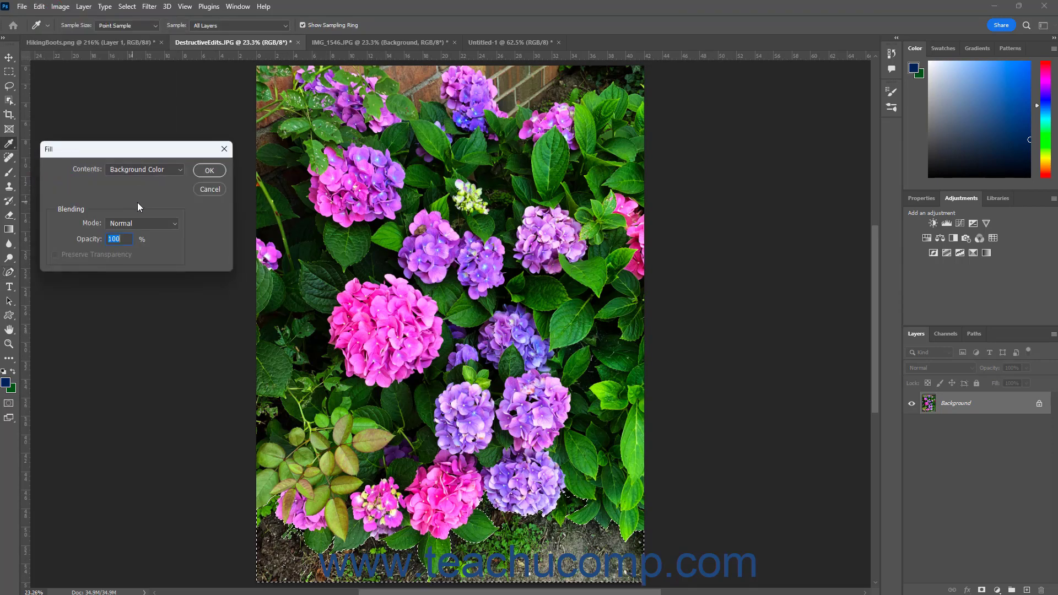
left_click(180, 170)
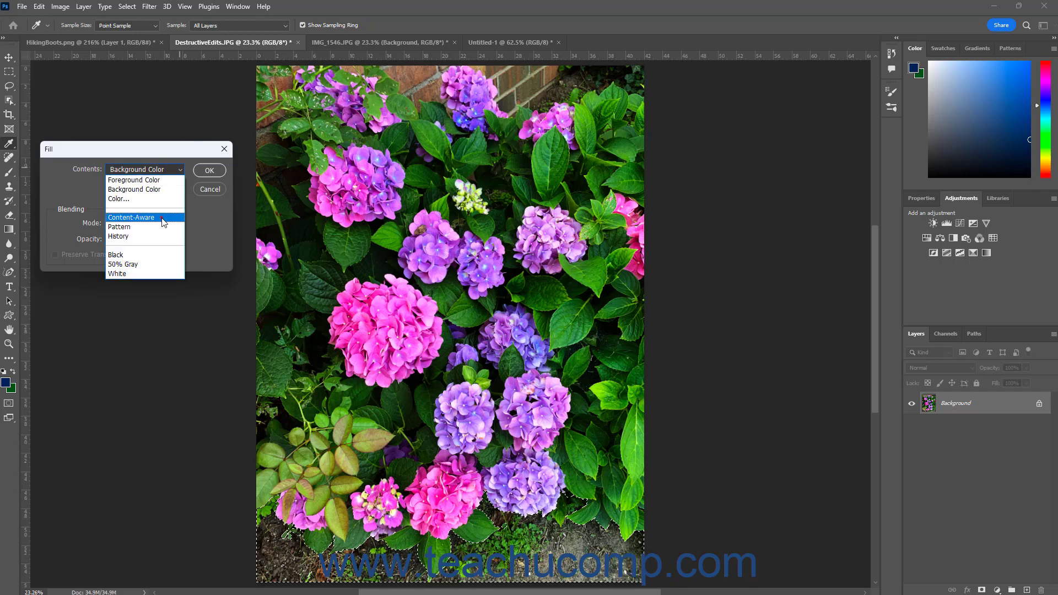
left_click(163, 218)
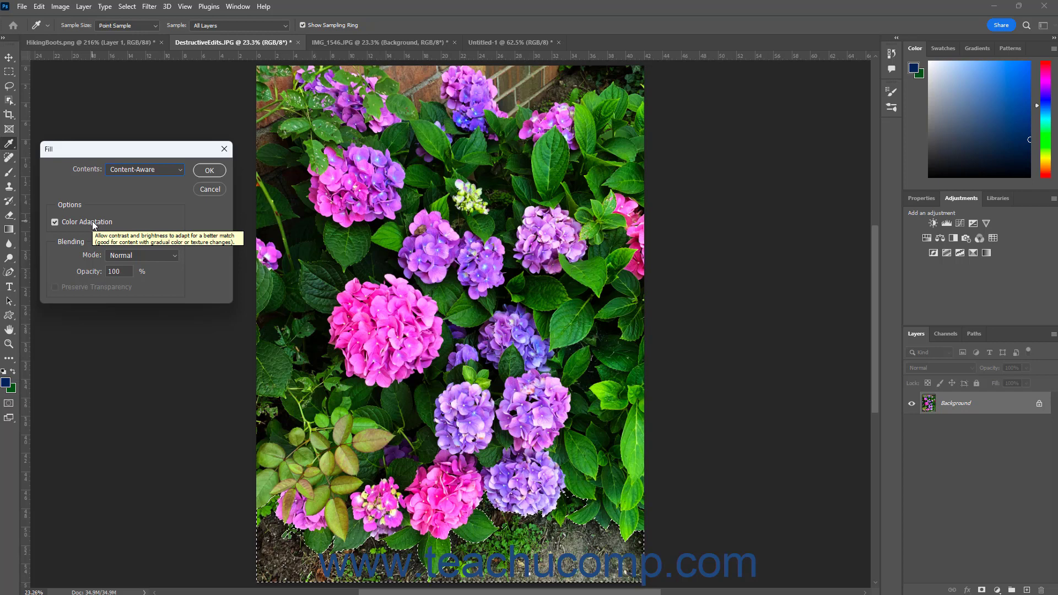
left_click(202, 171)
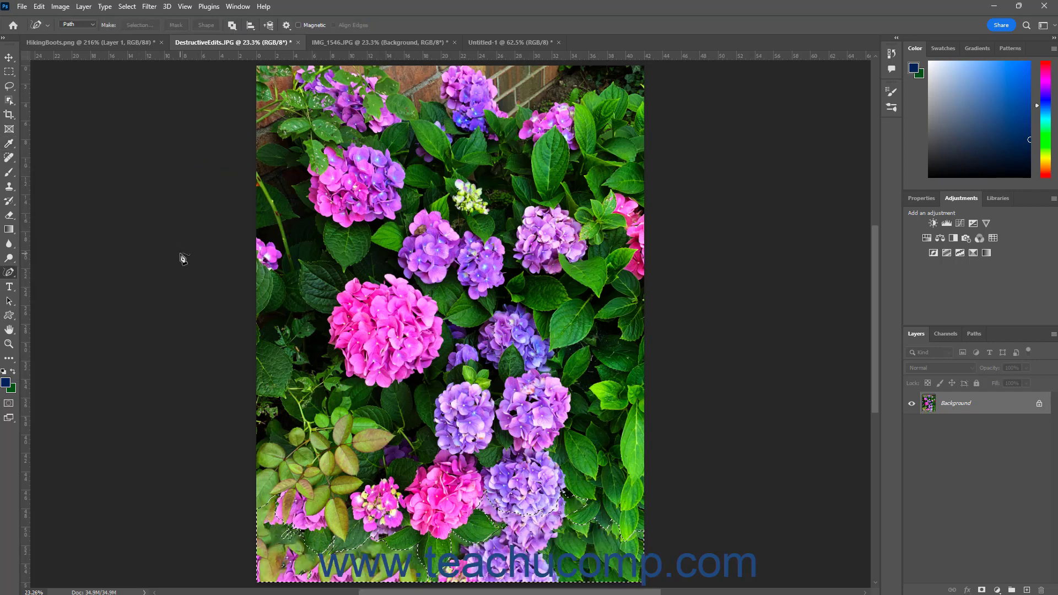
In IMG_1546.JPG, fill the selected flower bud on the Background layer with History contents from the original snapshot.
left_click(338, 42)
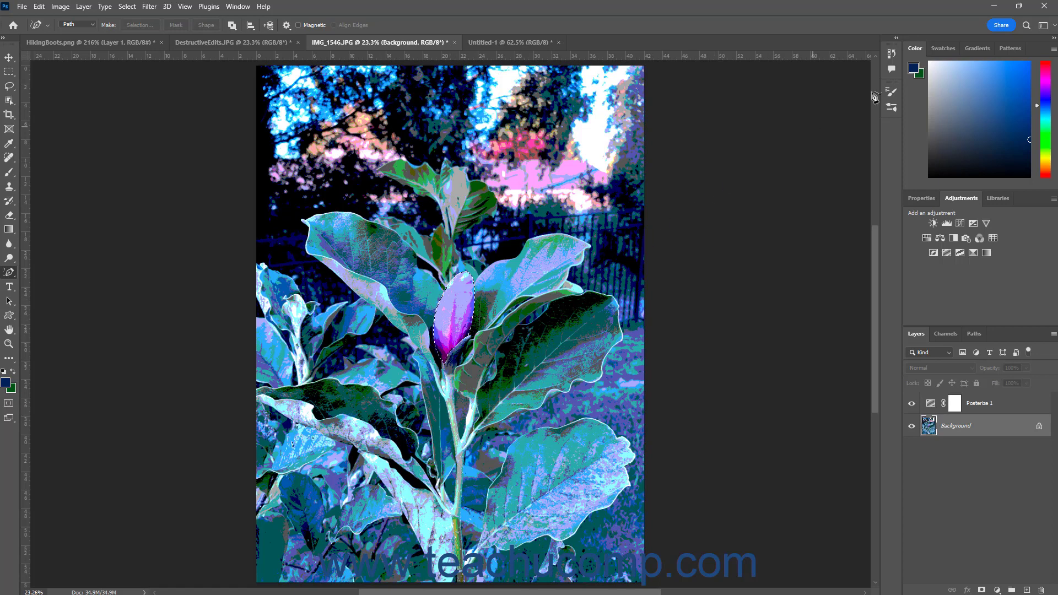
left_click(889, 54)
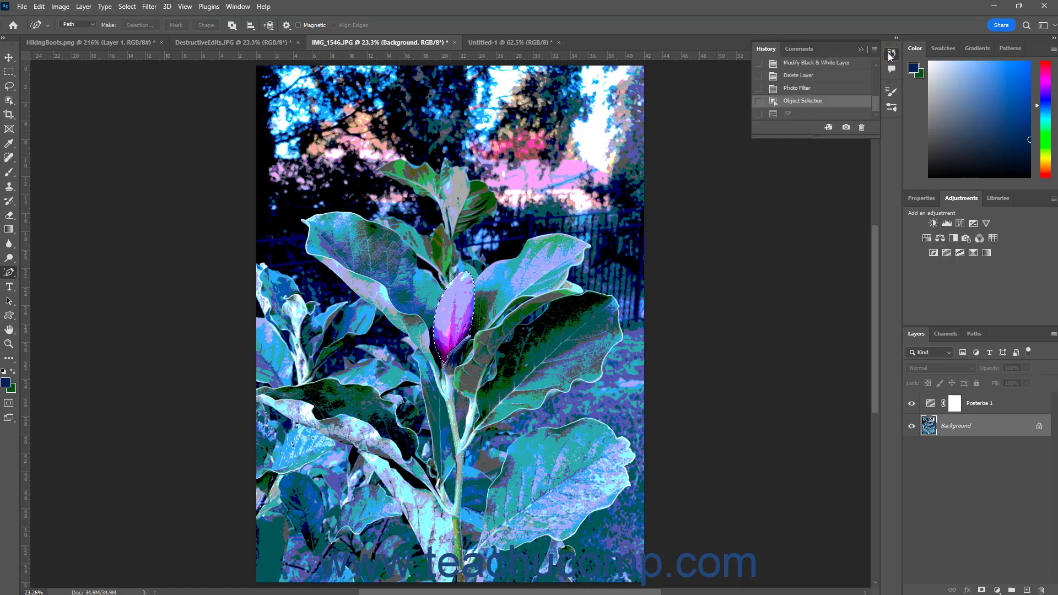
scroll(854, 81, "up", 5)
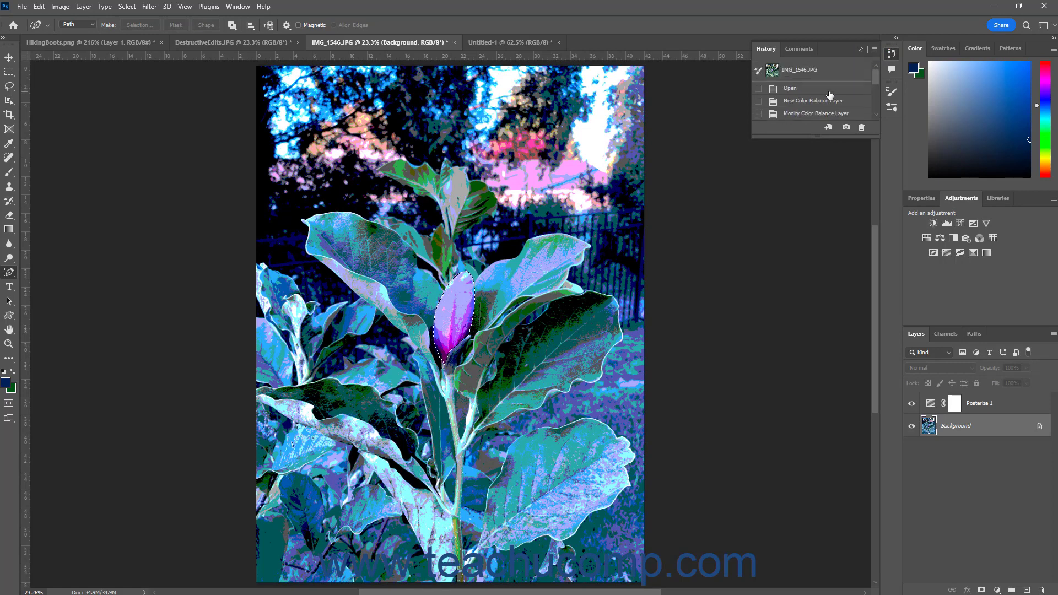
left_click(39, 7)
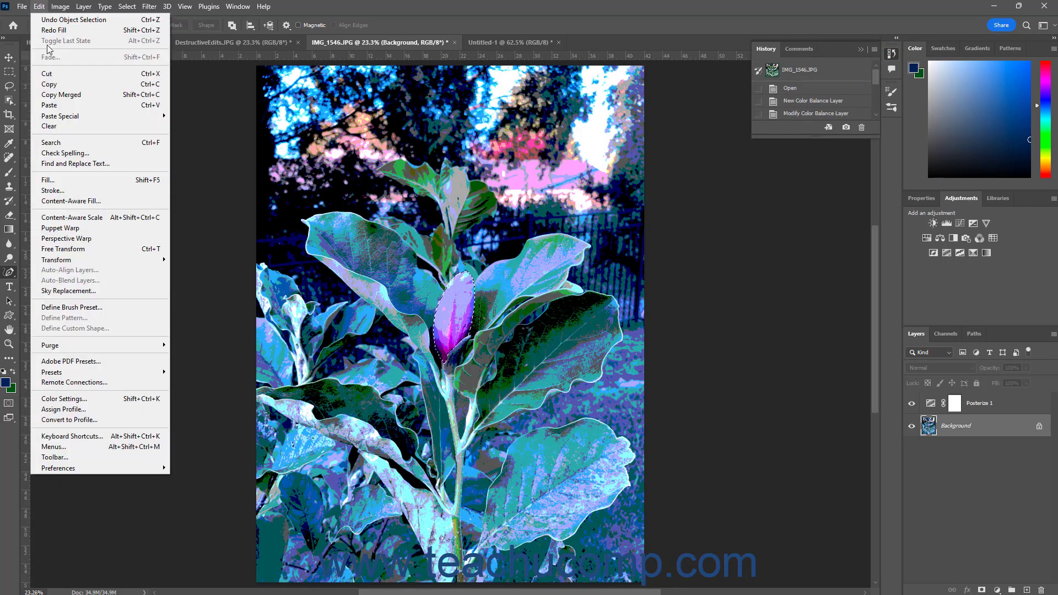
left_click(63, 179)
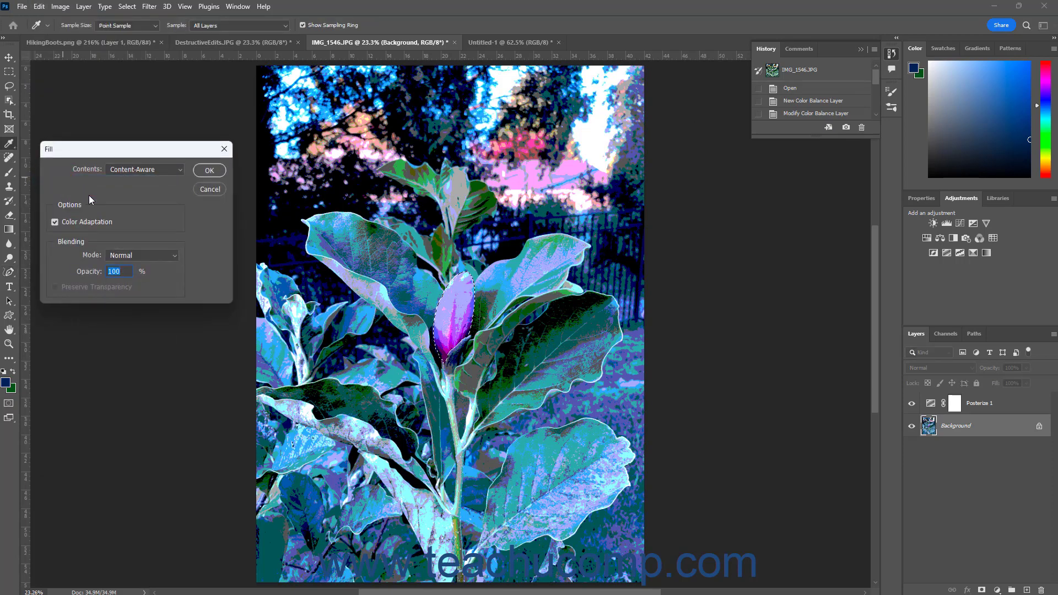
left_click(165, 170)
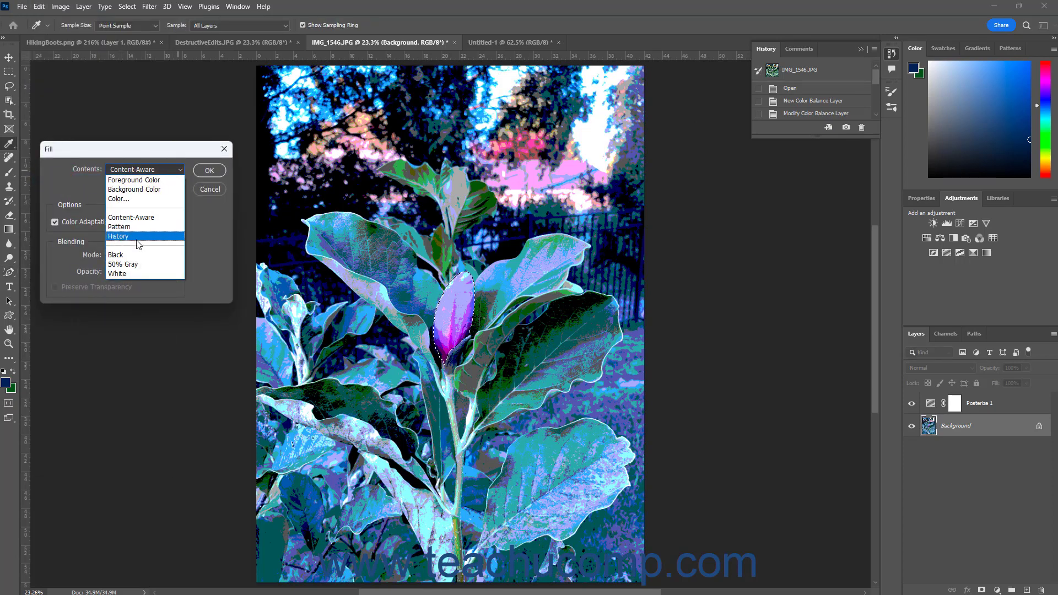
left_click(137, 241)
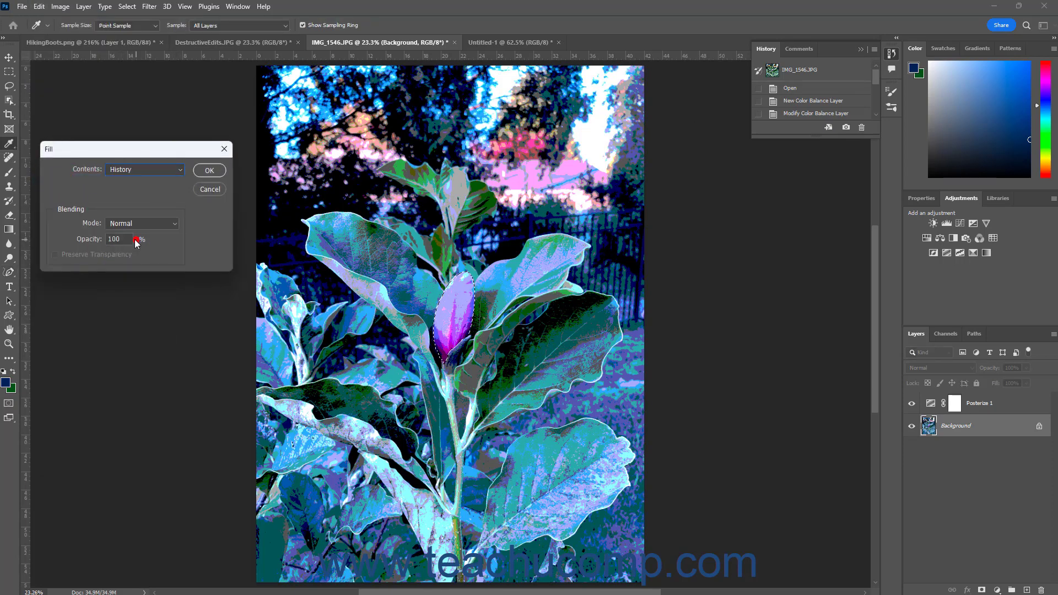
left_click(209, 170)
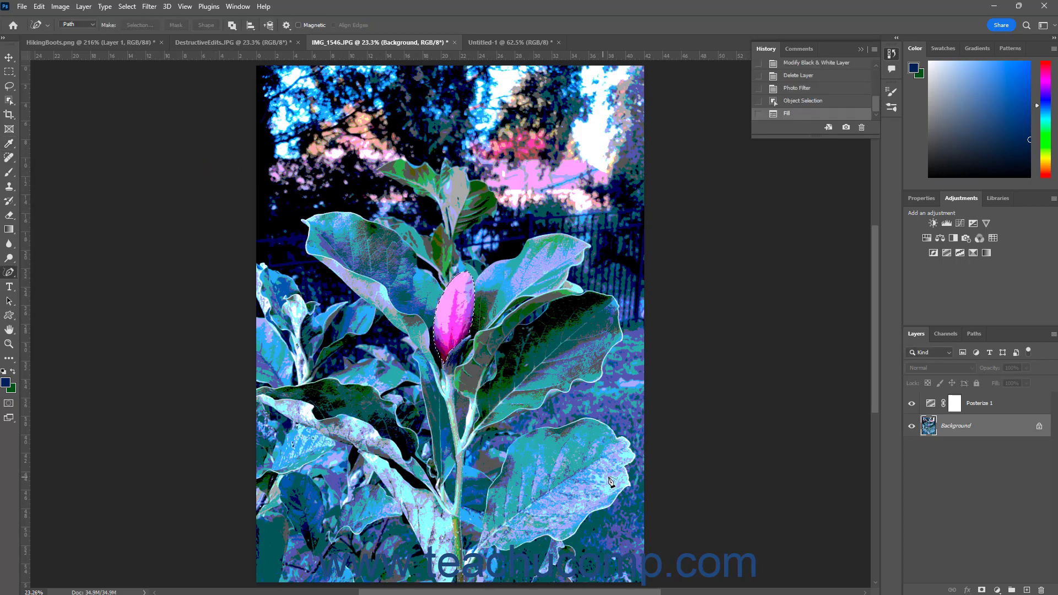
In Untitled-1, start a fill for the wavy path with Pattern contents and the black arrow as the custom pattern.
left_click(535, 44)
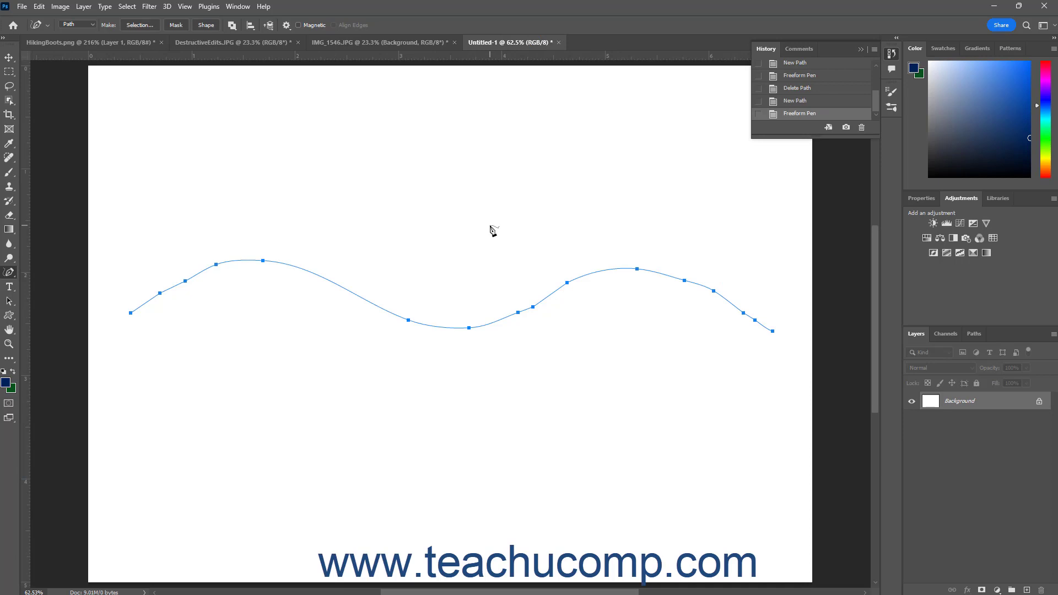
left_click(39, 6)
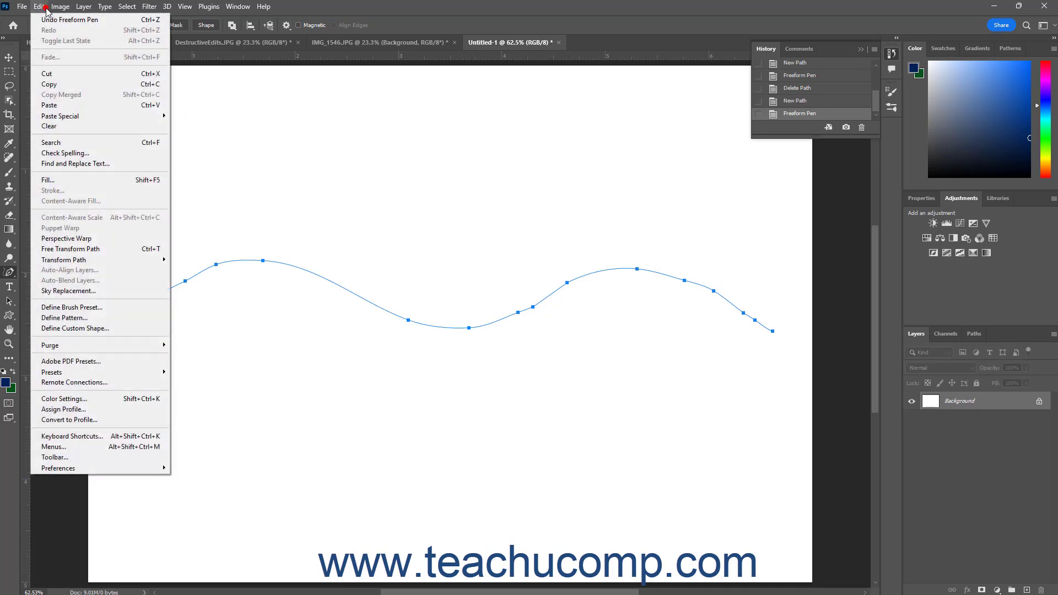
left_click(49, 180)
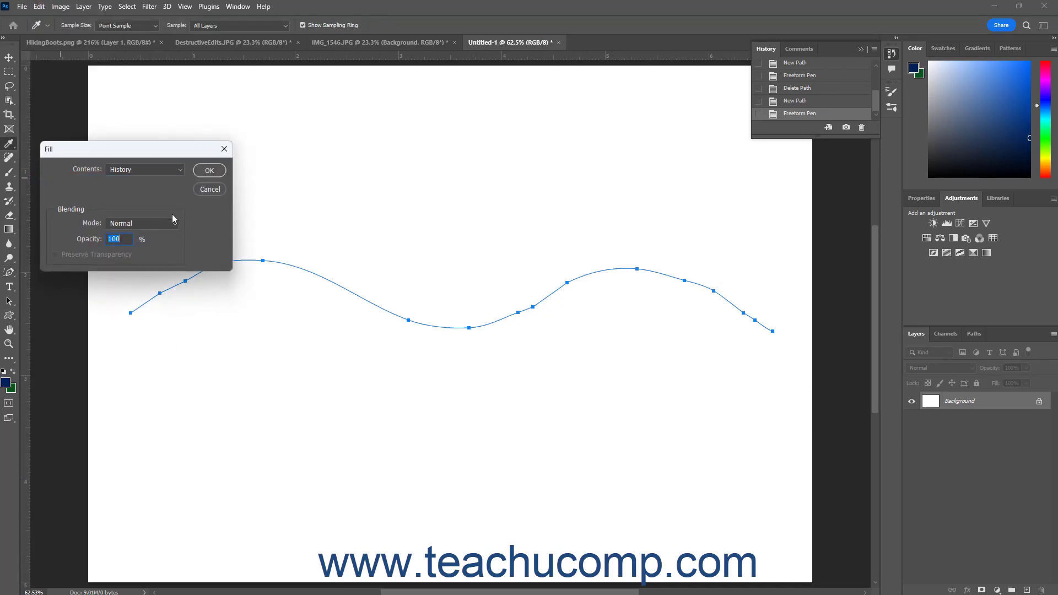
left_click(180, 173)
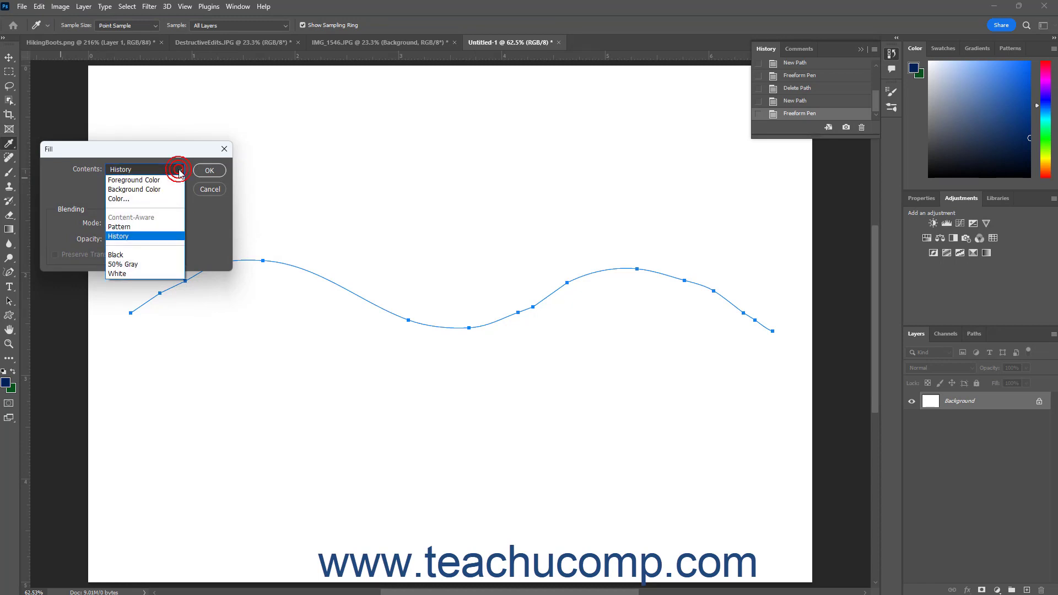
left_click(152, 226)
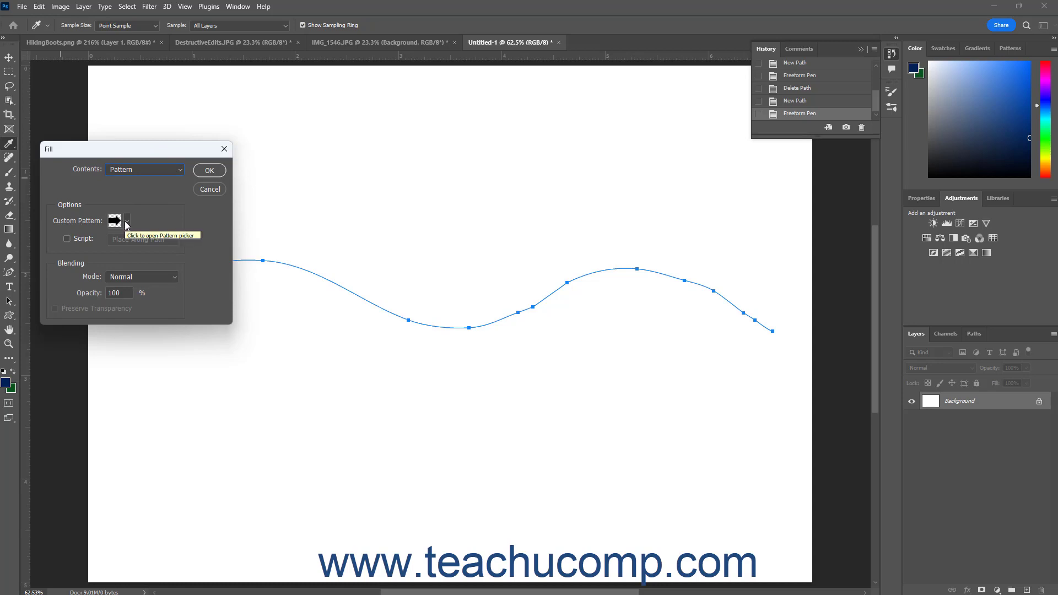
left_click(127, 221)
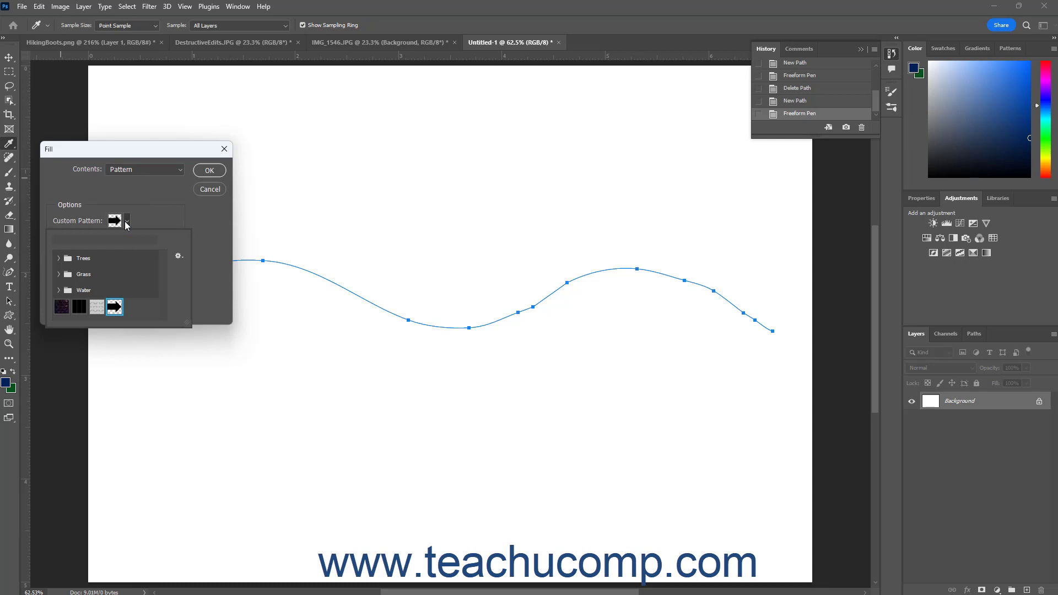
double_click(115, 306)
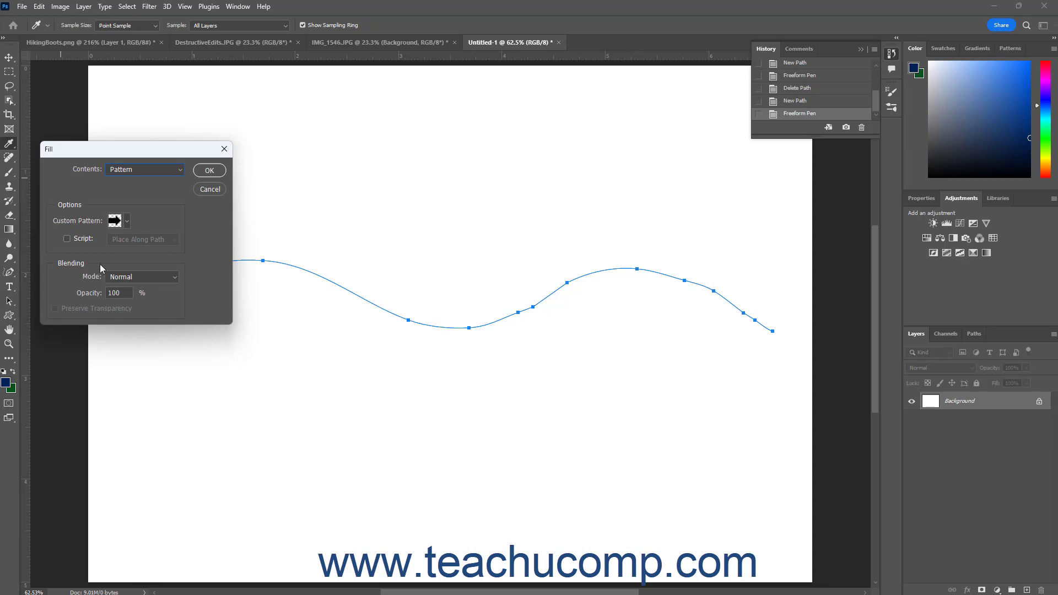
Enable the scripted pattern option for the fill and choose the Place Along Path script.
left_click(68, 240)
left_click(170, 241)
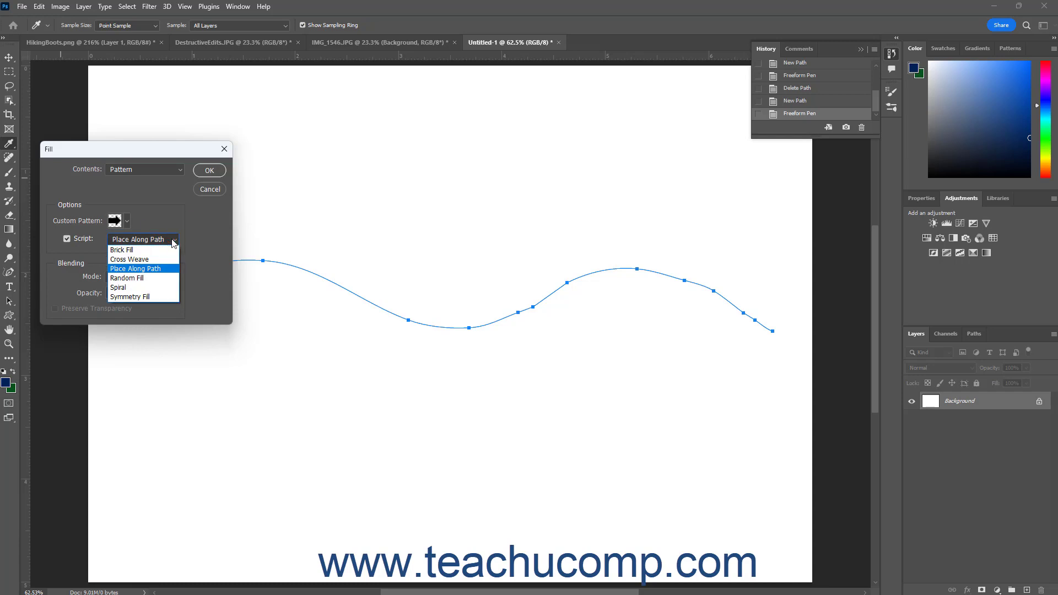
left_click(169, 271)
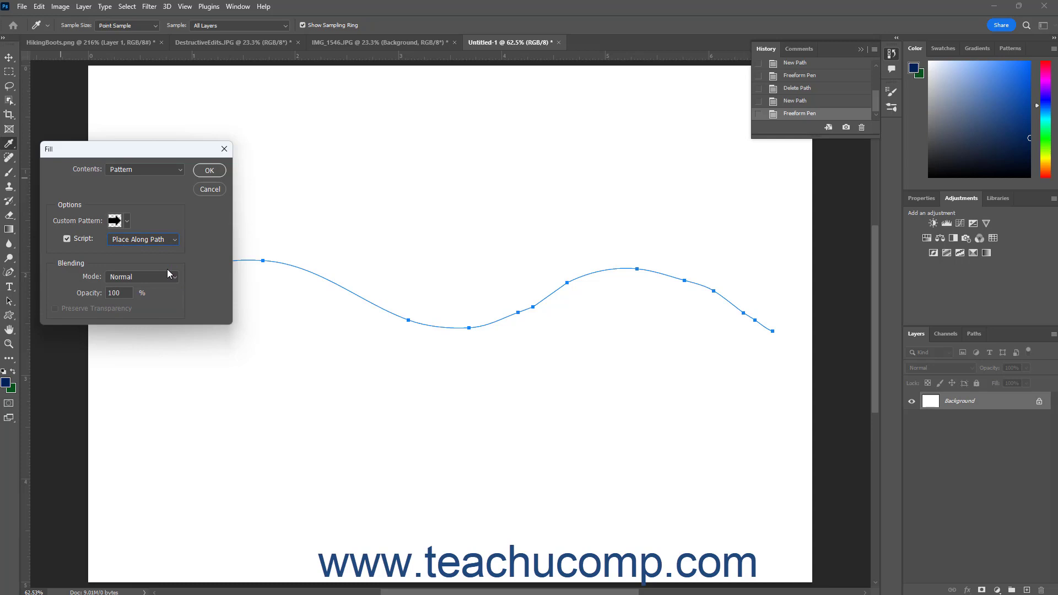
Try the Brick Fill and Cross Weave scripts for the pattern fill, and return the script to Place Along Path.
left_click(174, 245)
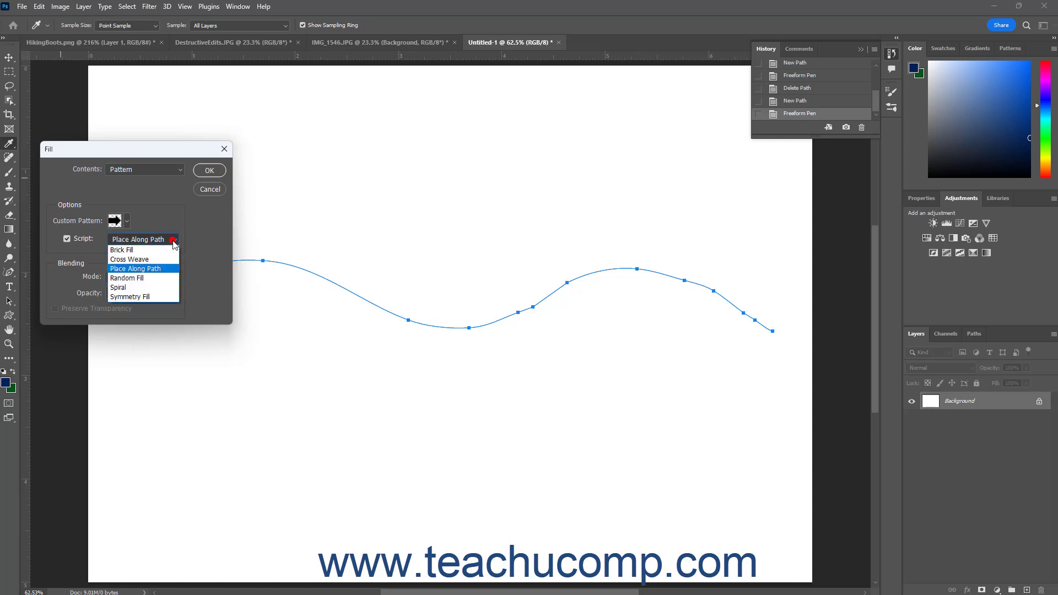
left_click(163, 251)
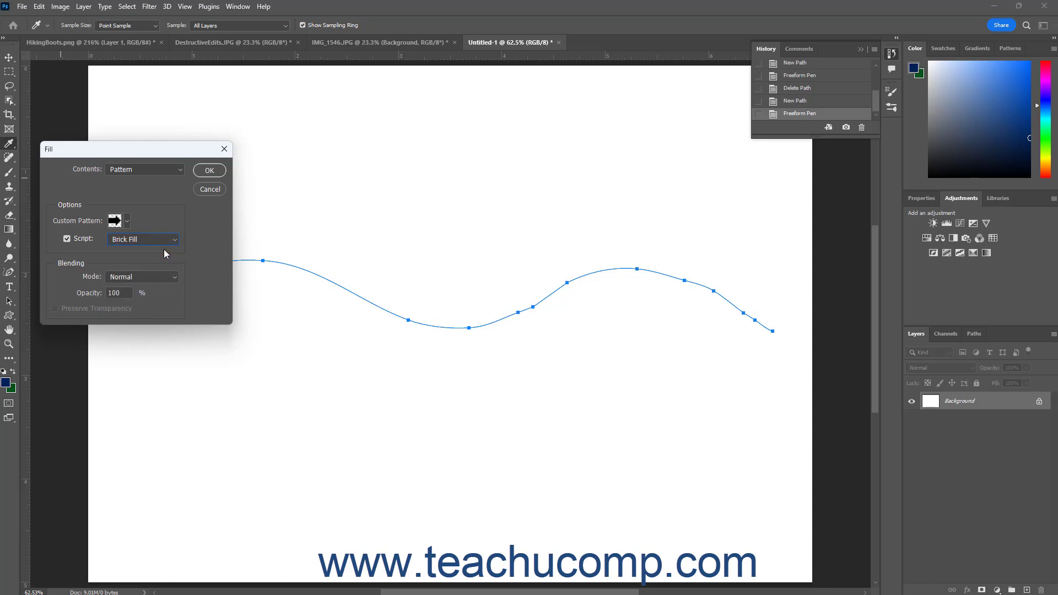
left_click(173, 241)
left_click(155, 261)
left_click(174, 241)
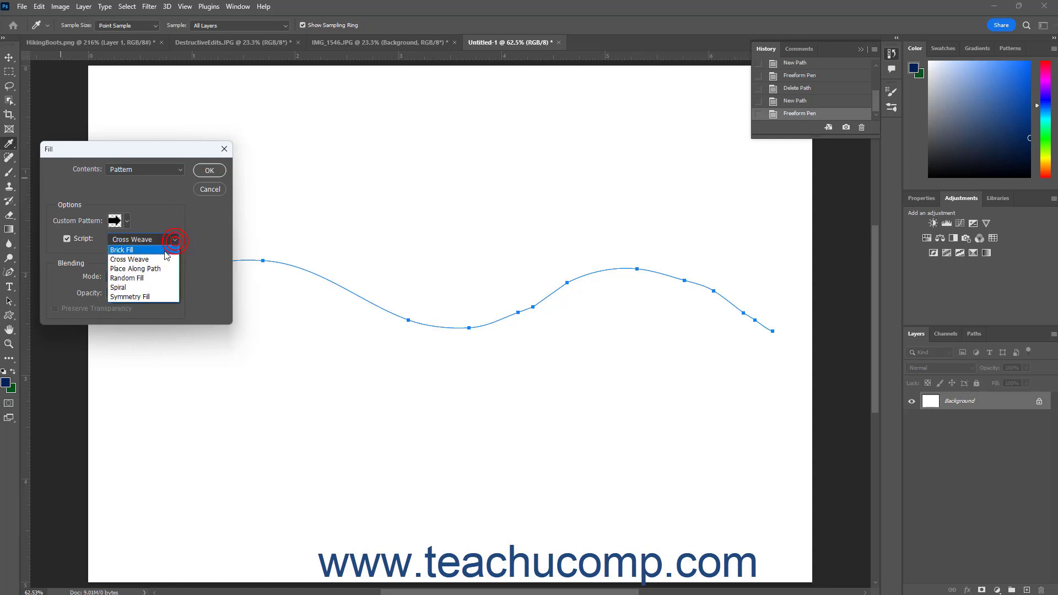
left_click(160, 265)
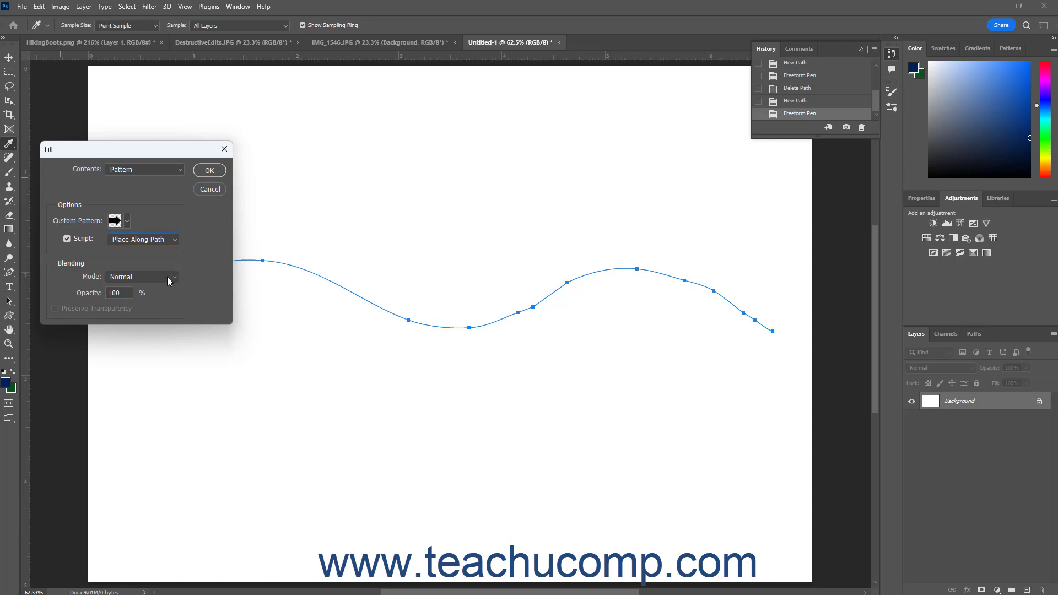
Fill the wavy path with the arrow pattern in Normal mode at 100% opacity, accepting the existing Place Along Path settings.
left_click(168, 281)
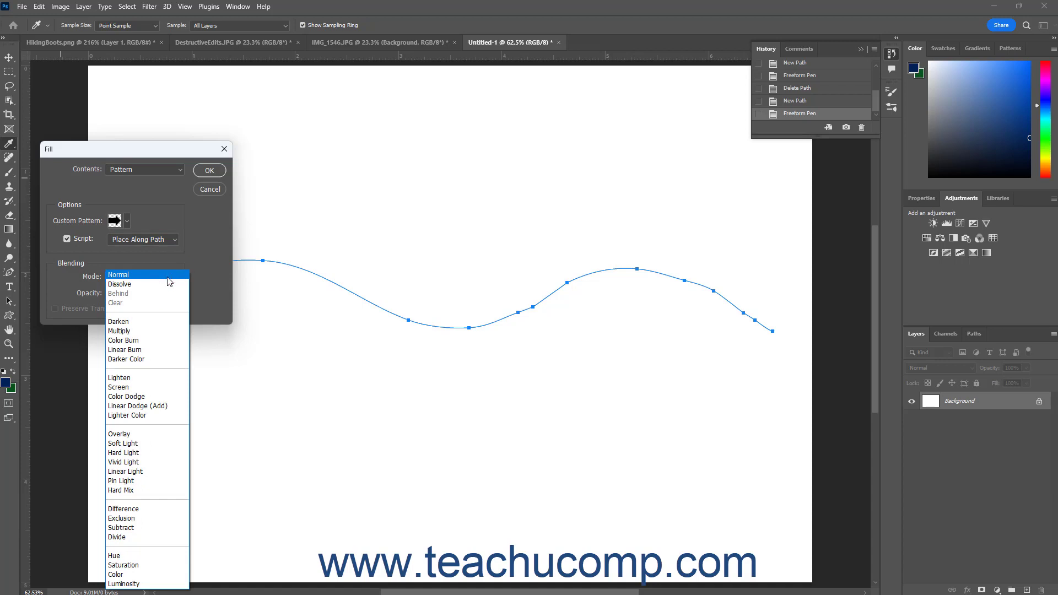
left_click(168, 275)
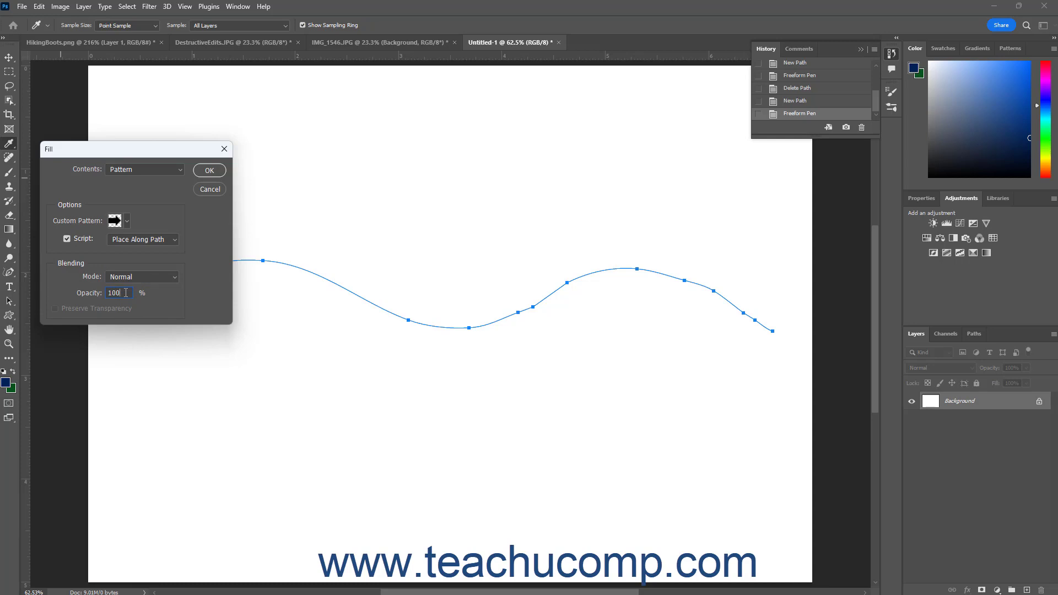
left_click(57, 310)
left_click(211, 170)
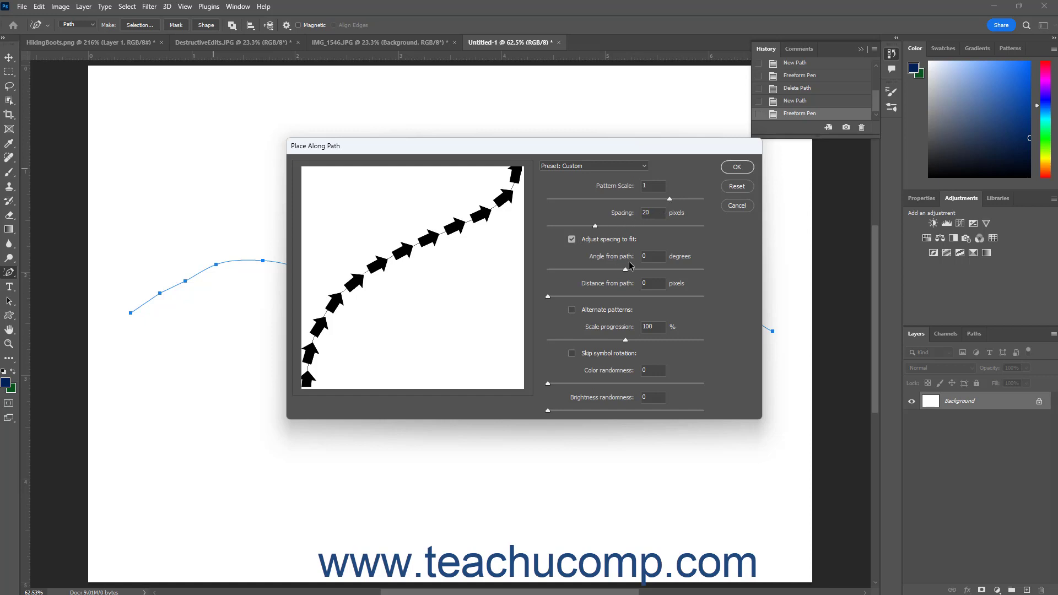
left_click(728, 169)
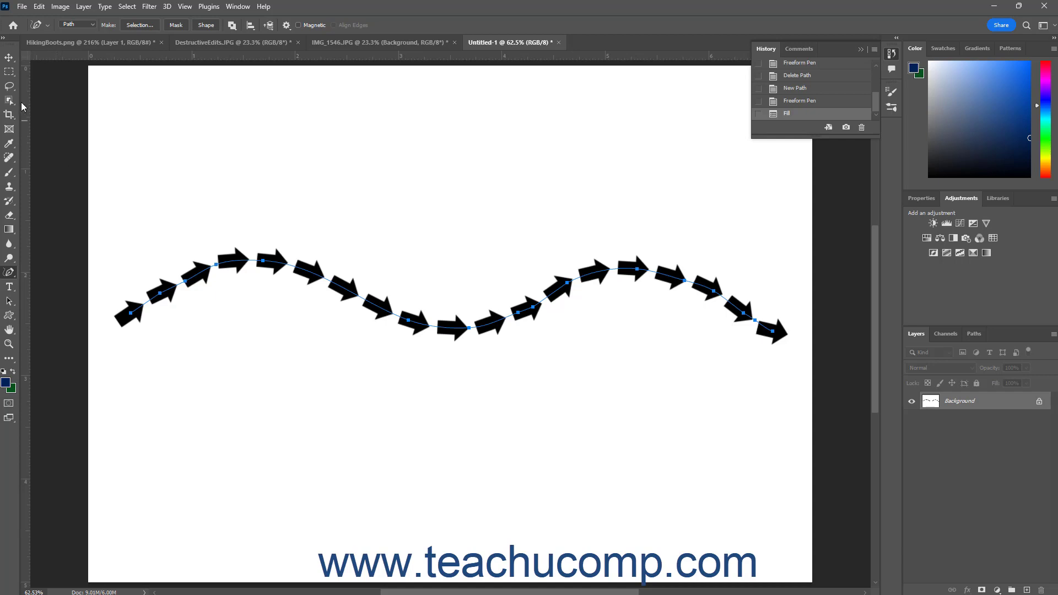
Fill a rectangular marquee selection below the row of arrows with the foreground color, and refill it with the background color.
left_click(9, 72)
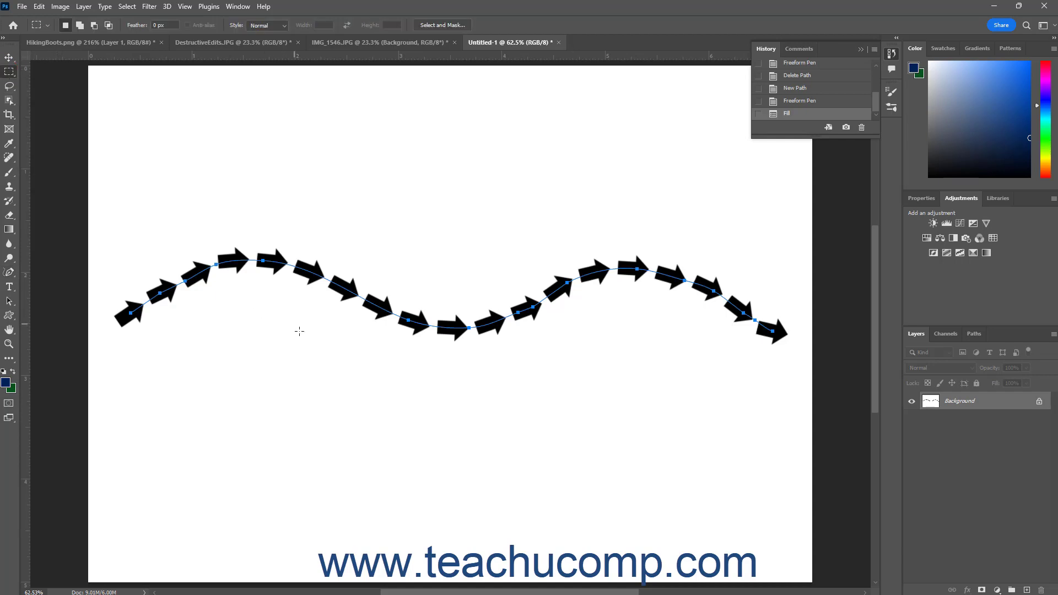
left_click_drag(306, 382, 643, 545)
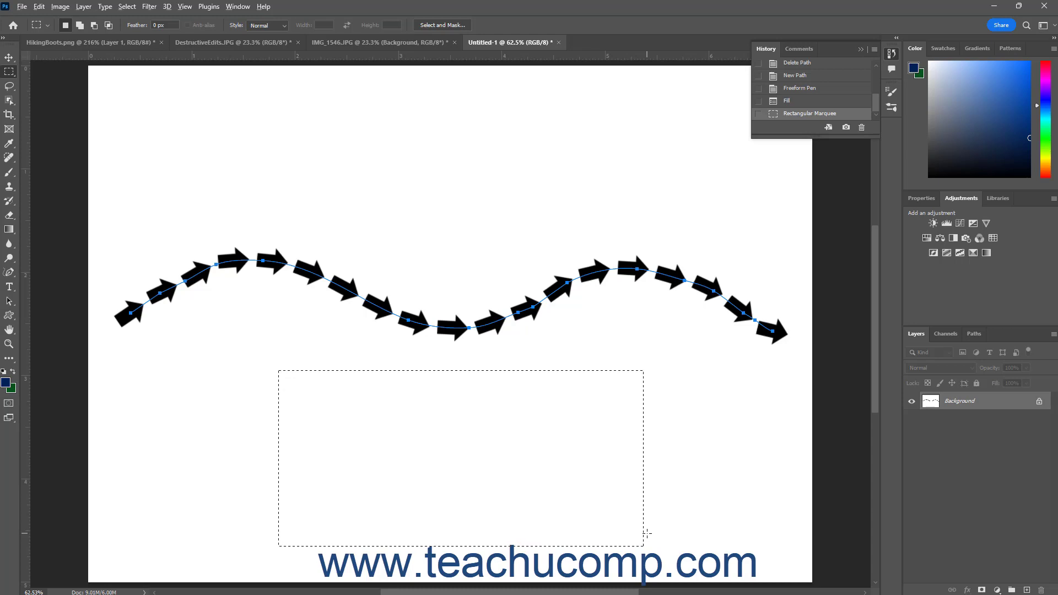
key("alt+BackSpace")
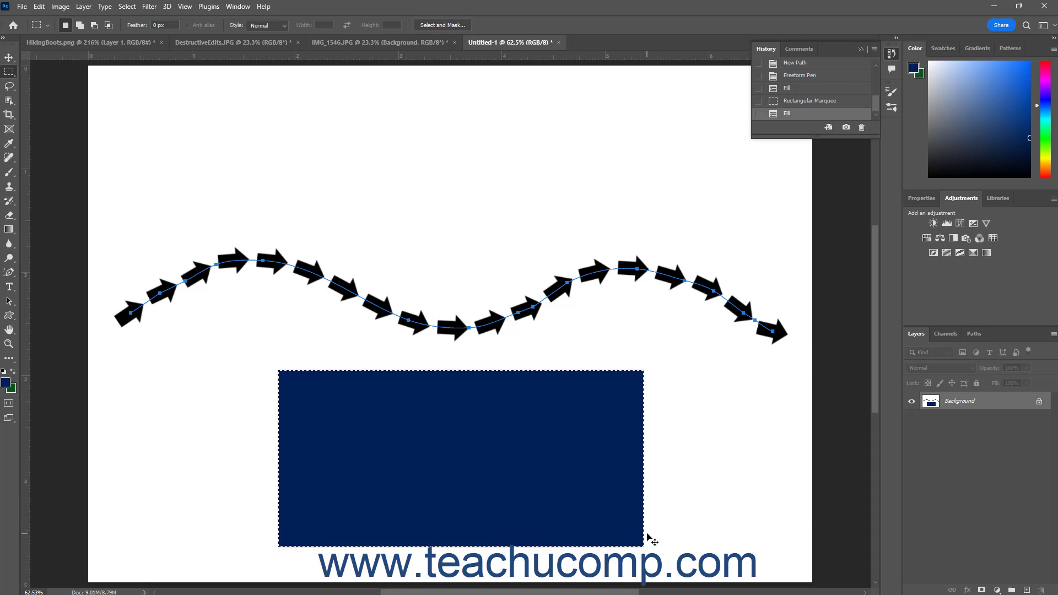
key("ctrl+BackSpace")
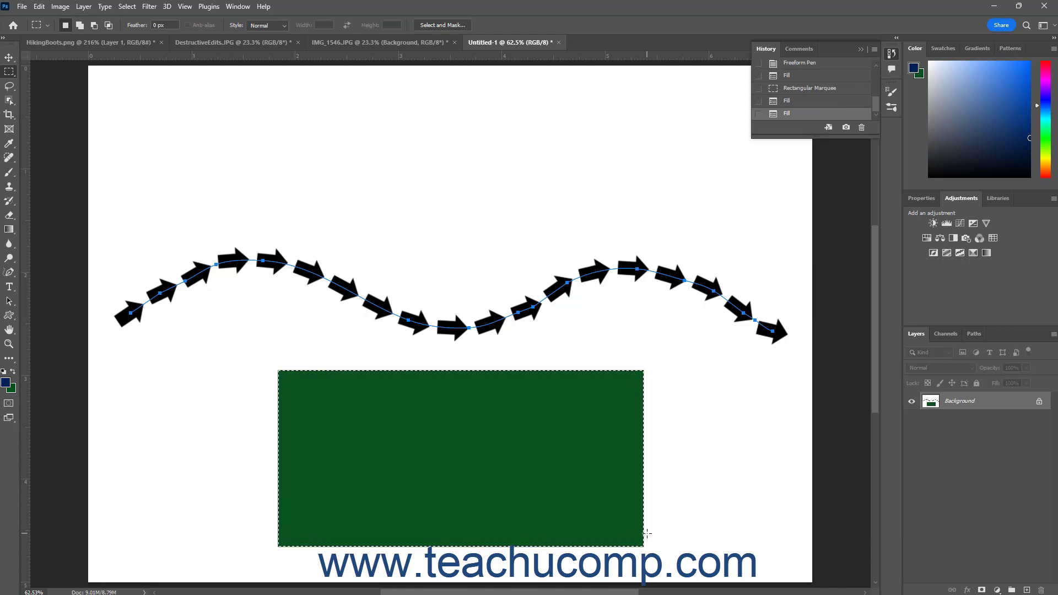